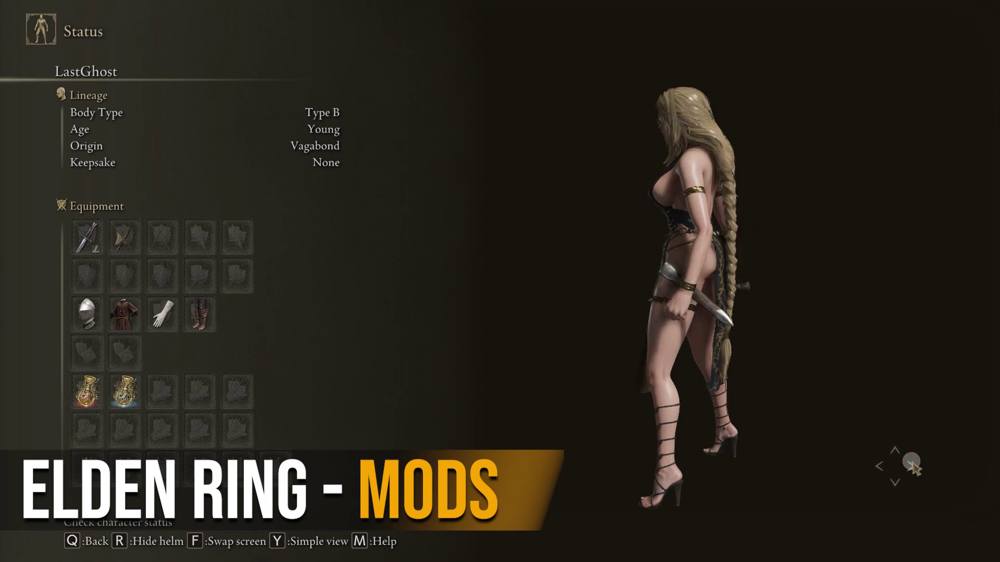
{"action": "key", "text": "r"}
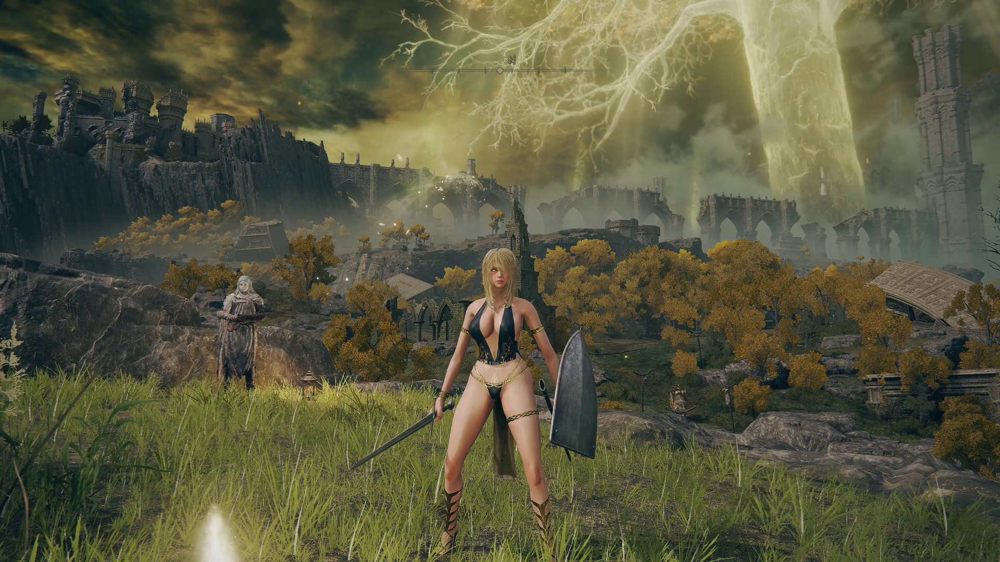
{"action": "key", "text": "w"}
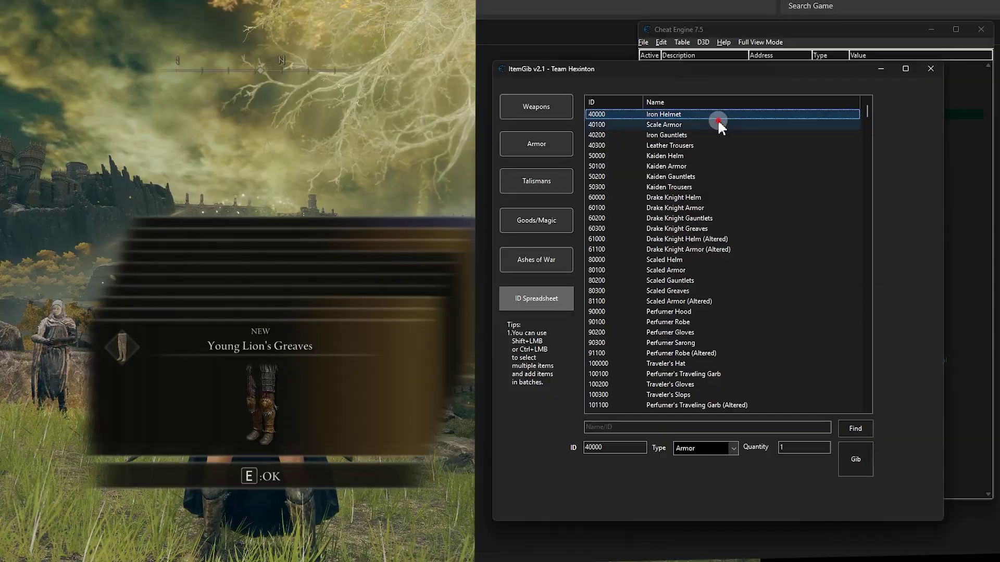
Add the Iron Helmet, Scale Armor, Iron Gauntlets and Leather Trousers to the game character in one batch with ItemGib.
{"action": "left_click", "coordinate": [711, 135], "text": "ctrl"}
{"action": "left_click", "coordinate": [714, 150], "text": "ctrl"}
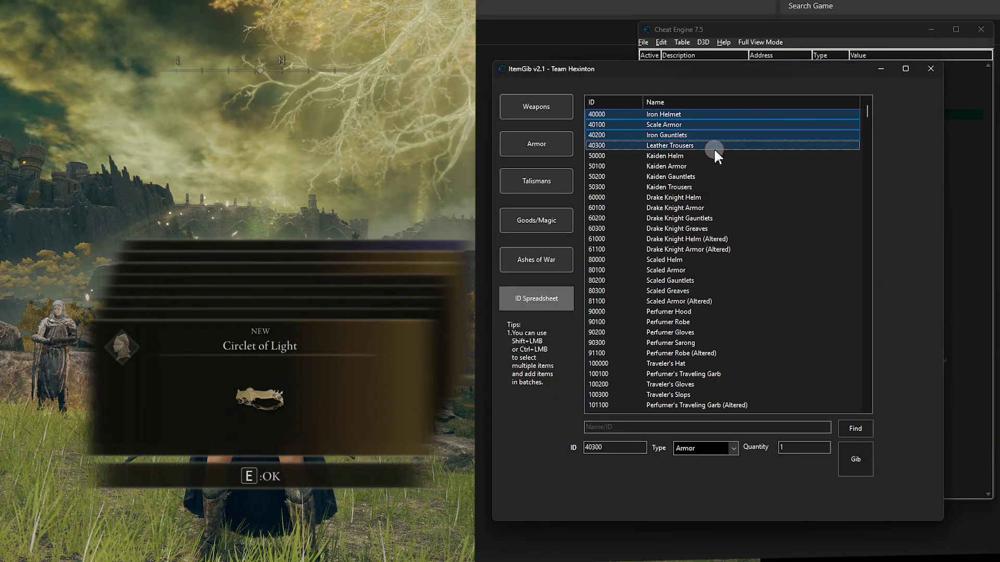
{"action": "left_click", "coordinate": [856, 462]}
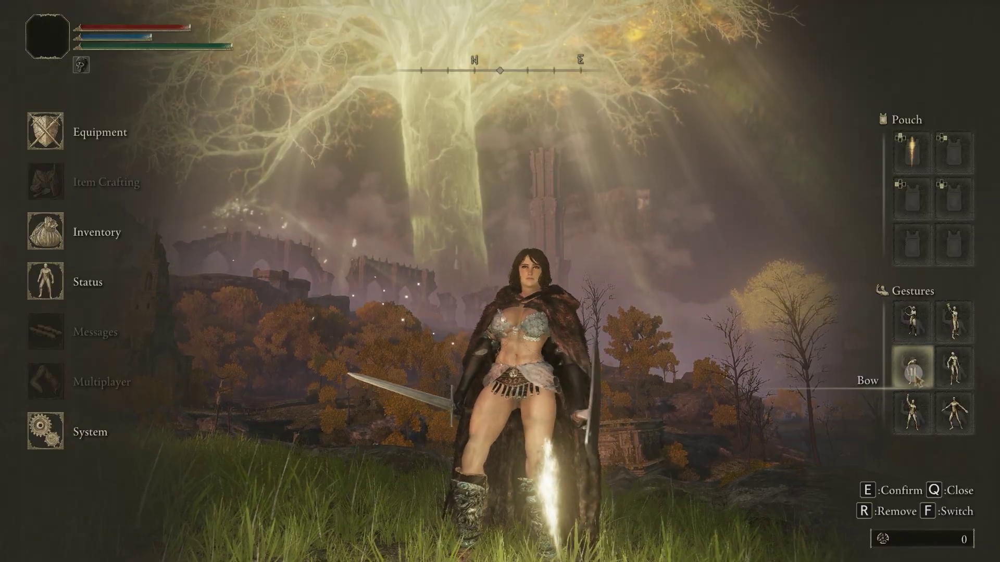
Perform the Bow gesture, and examine the new character's full body in armor, without armor and from several angles.
{"action": "left_click", "coordinate": [914, 375]}
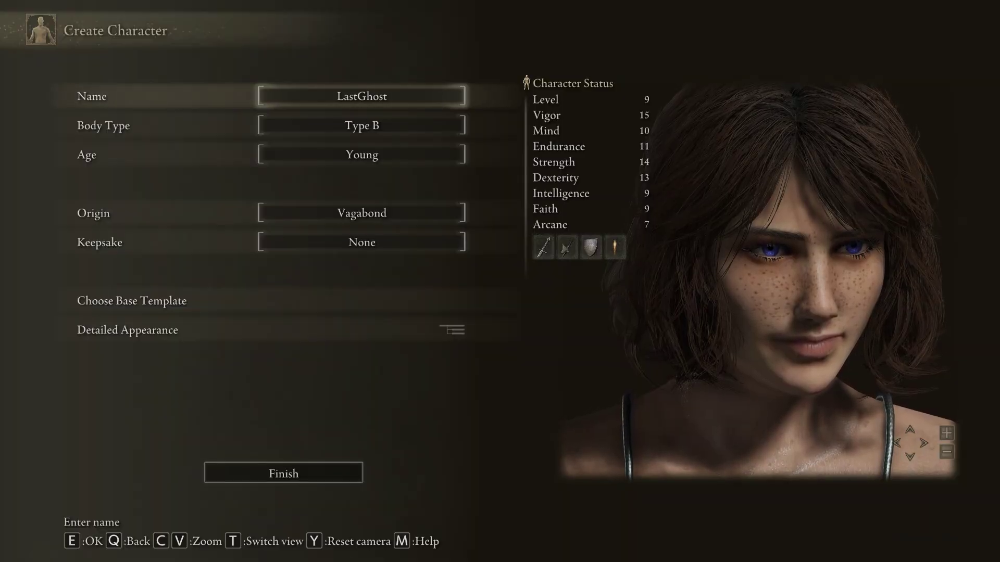
{"action": "key", "text": "t"}
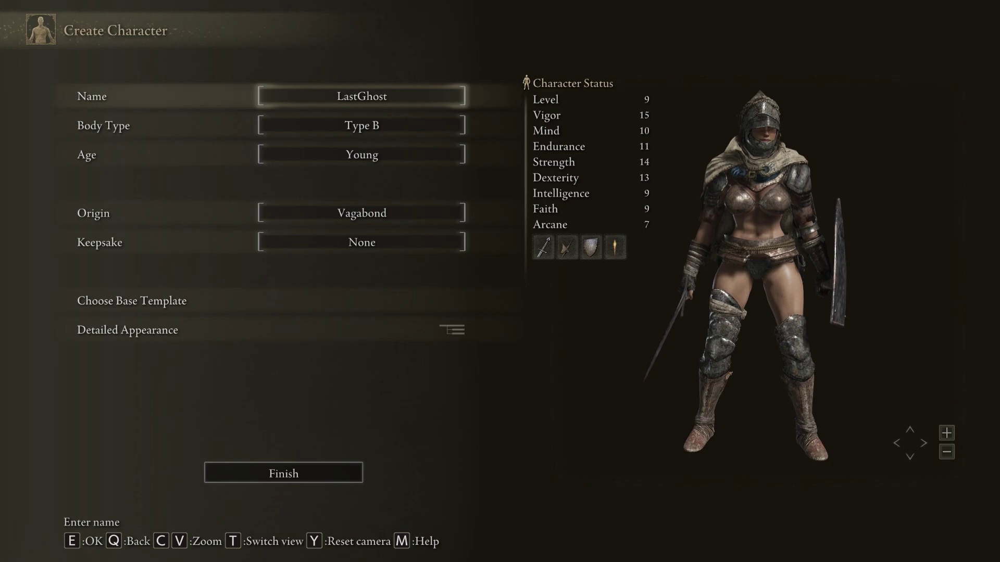
{"action": "key", "text": "t"}
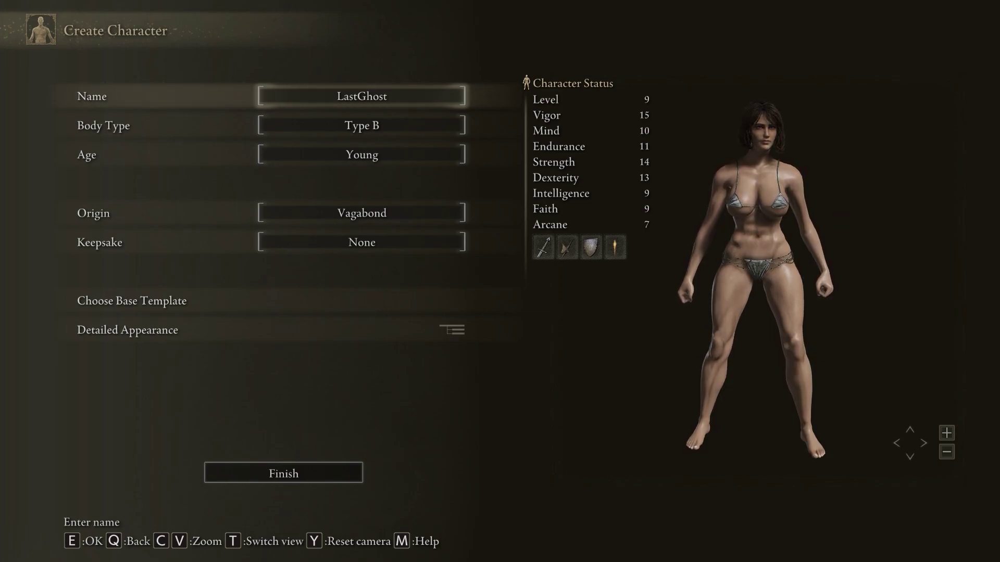
{"action": "left_click", "coordinate": [924, 443]}
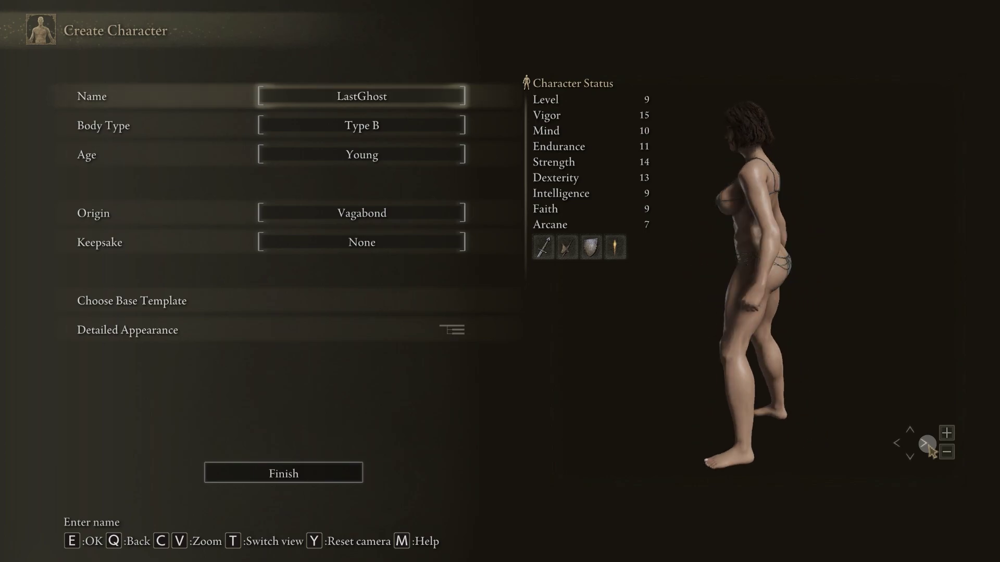
{"action": "left_click_drag", "start_coordinate": [927, 445], "coordinate": [927, 446]}
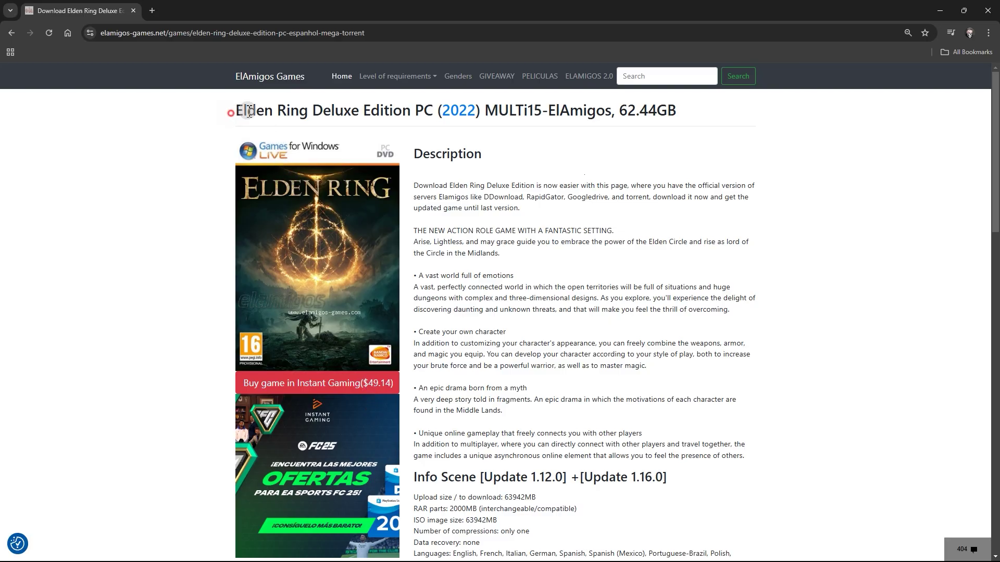
{"action": "left_click_drag", "start_coordinate": [237, 111], "coordinate": [646, 108]}
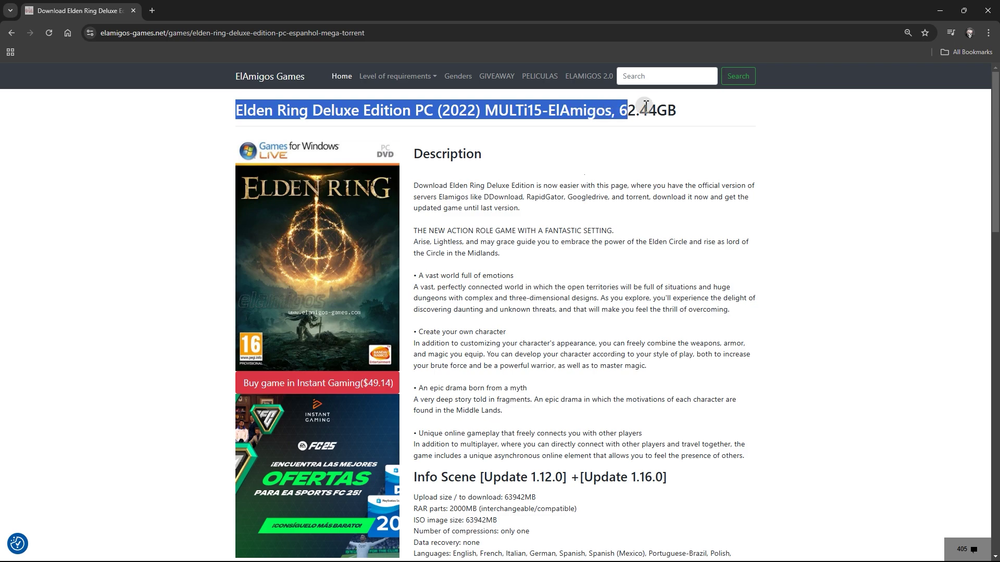
{"action": "left_click", "coordinate": [662, 133]}
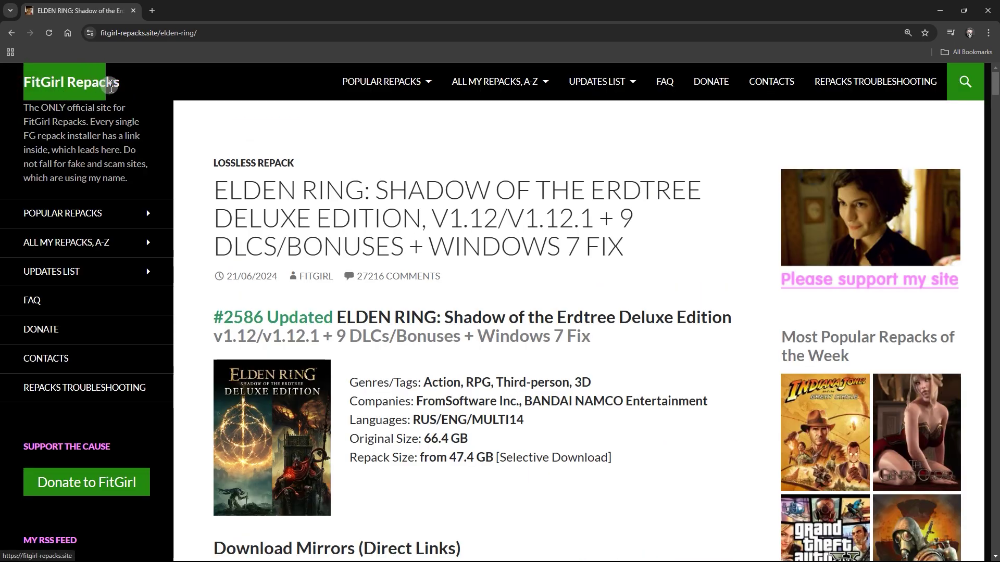
{"action": "left_click_drag", "start_coordinate": [210, 195], "coordinate": [630, 251]}
{"action": "left_click", "coordinate": [630, 252]}
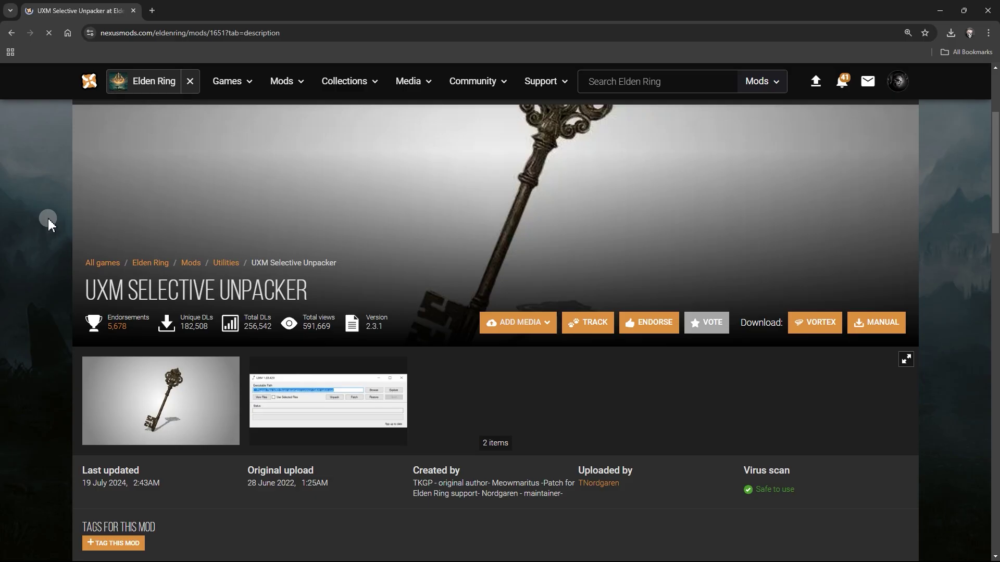
Download the UXM Selective Unpack zip file from its Nexus Mods page using the free slow download.
{"action": "left_click_drag", "start_coordinate": [110, 291], "coordinate": [248, 290]}
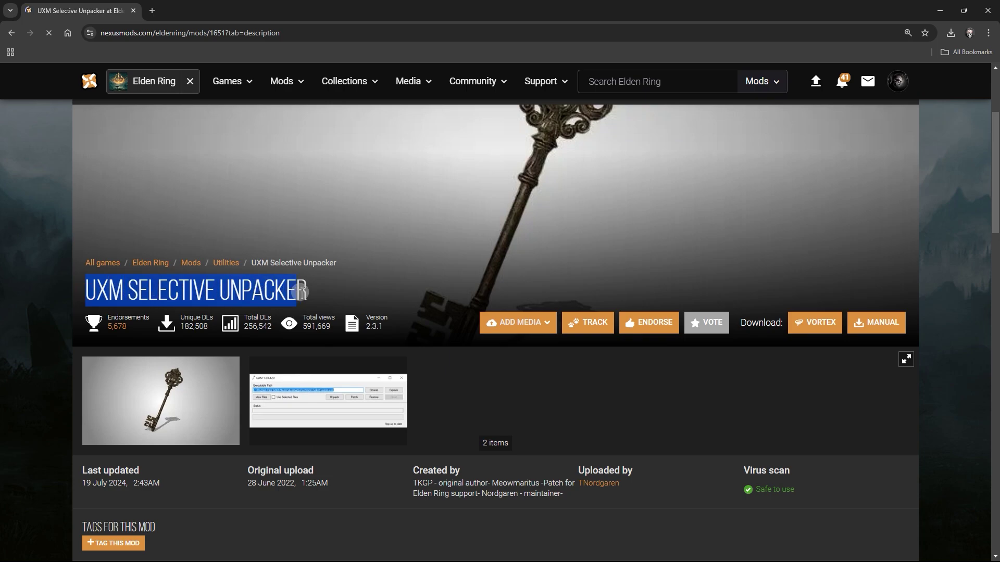
{"action": "left_click", "coordinate": [313, 295]}
{"action": "scroll", "coordinate": [313, 292], "scroll_direction": "down", "scroll_amount": 4}
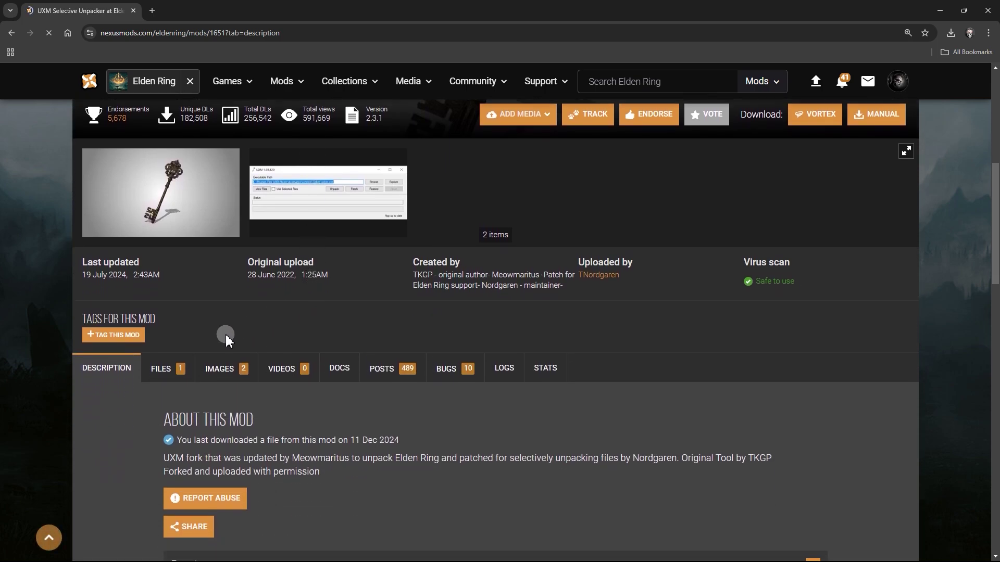
{"action": "left_click", "coordinate": [173, 372]}
{"action": "scroll", "coordinate": [151, 367], "scroll_direction": "down", "scroll_amount": 4}
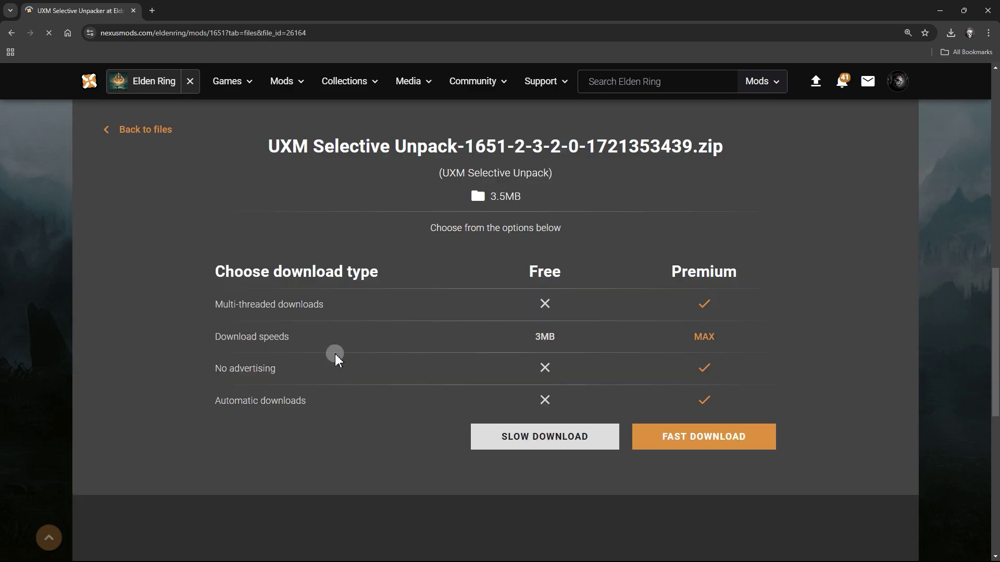
{"action": "left_click", "coordinate": [551, 448]}
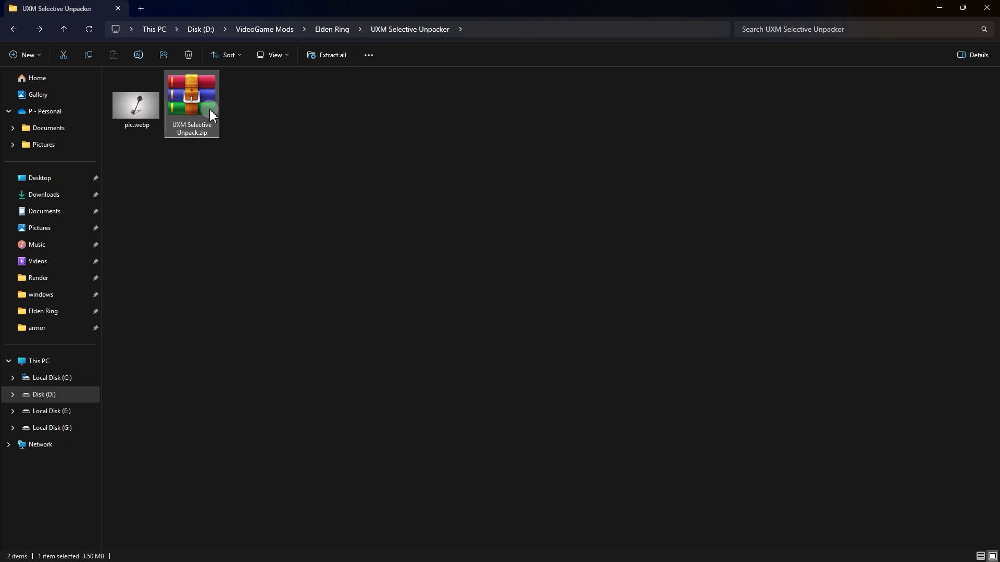
Extract the UXM Selective Unpack 2.3.2.0 folder from the zip archive into the UXM Selective Unpacker folder.
{"action": "double_click", "coordinate": [211, 111]}
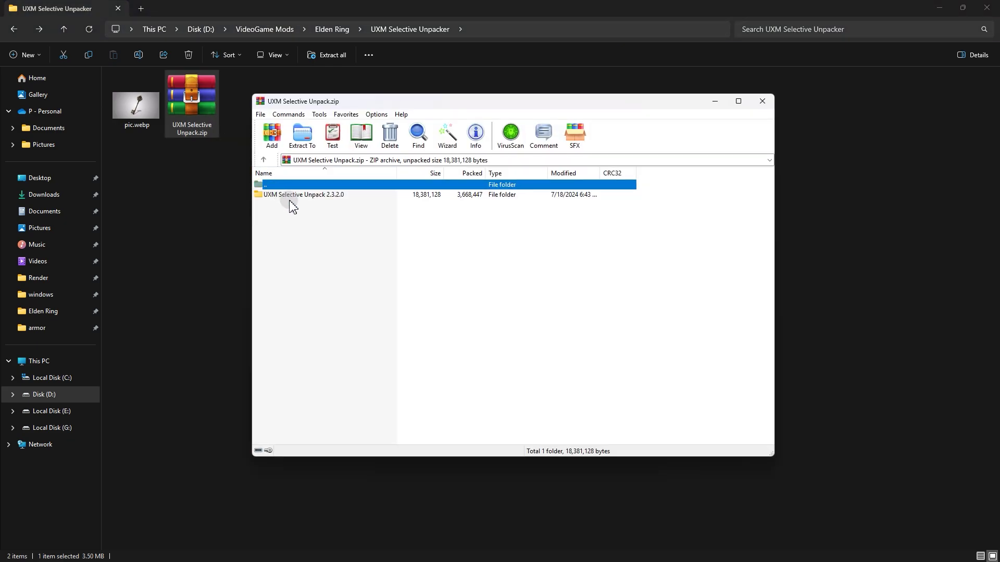
{"action": "left_click", "coordinate": [295, 195]}
{"action": "left_click_drag", "start_coordinate": [295, 197], "coordinate": [181, 169]}
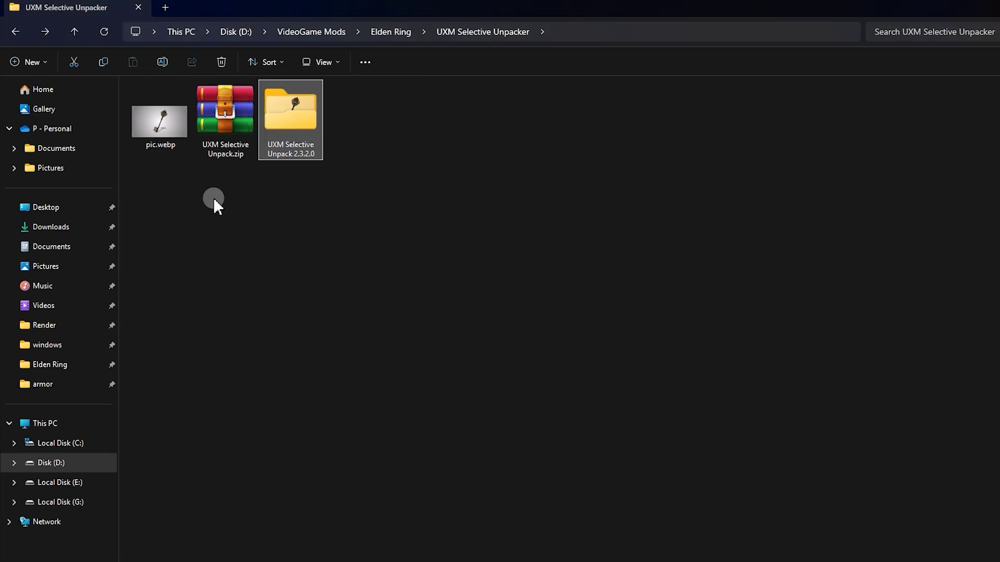
Launch UXM Selective Unpack.exe from the extracted UXM Selective Unpack 2.3.2.0 folder.
{"action": "double_click", "coordinate": [273, 123]}
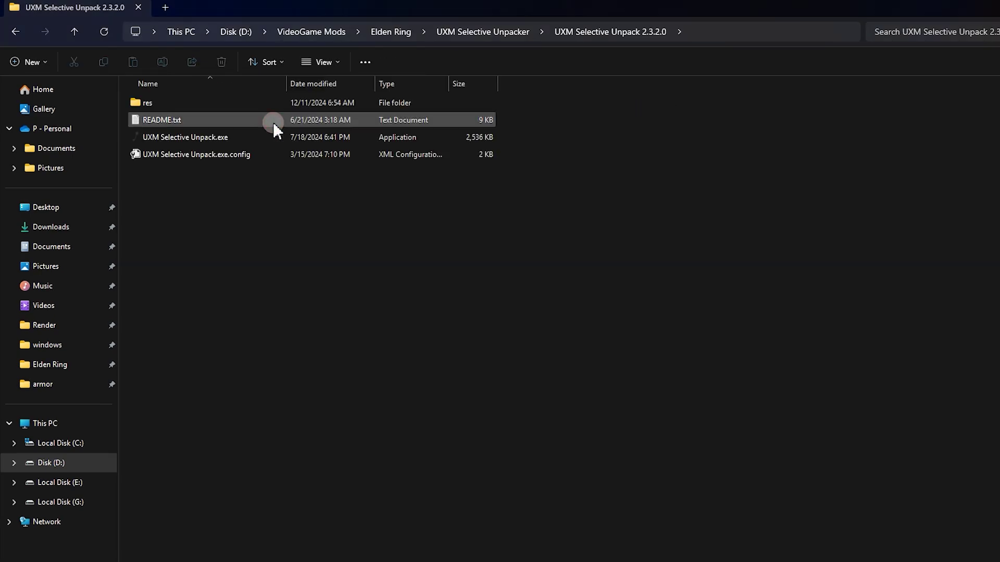
{"action": "left_click", "coordinate": [237, 136]}
{"action": "double_click", "coordinate": [241, 130]}
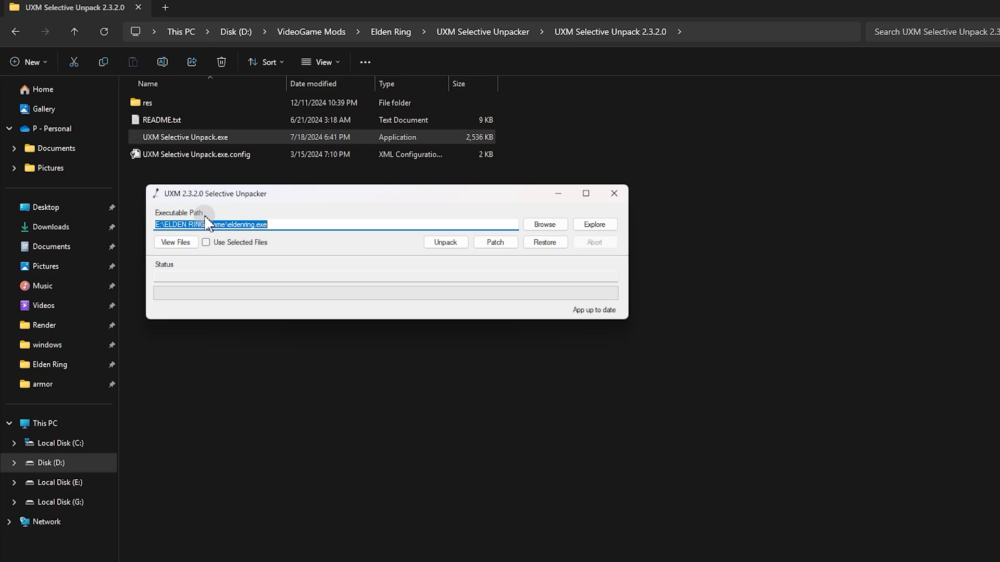
Set the unpacker's executable path to eldenring.exe in the E:\ELDEN RING\Game folder.
{"action": "left_click", "coordinate": [542, 227]}
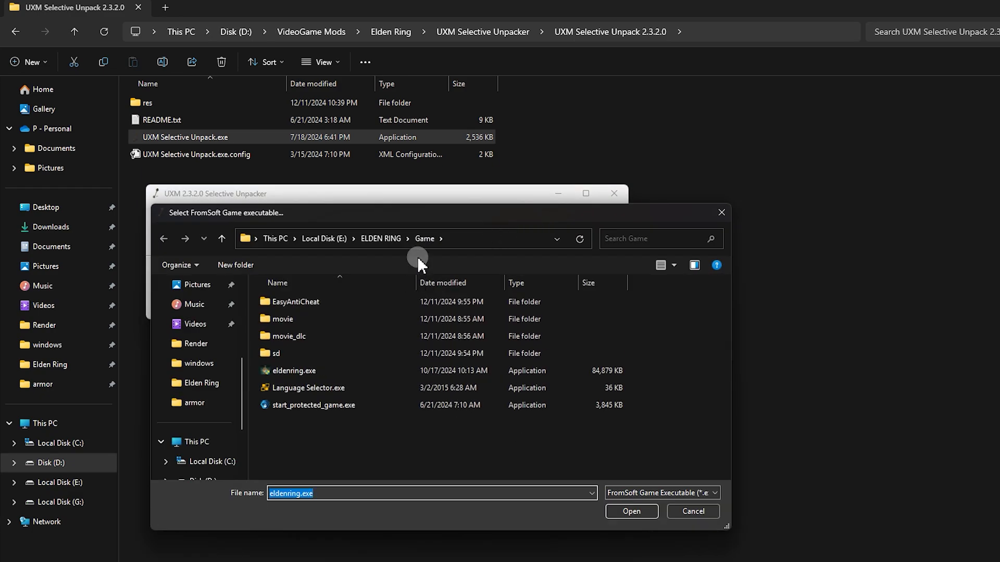
{"action": "left_click", "coordinate": [385, 239]}
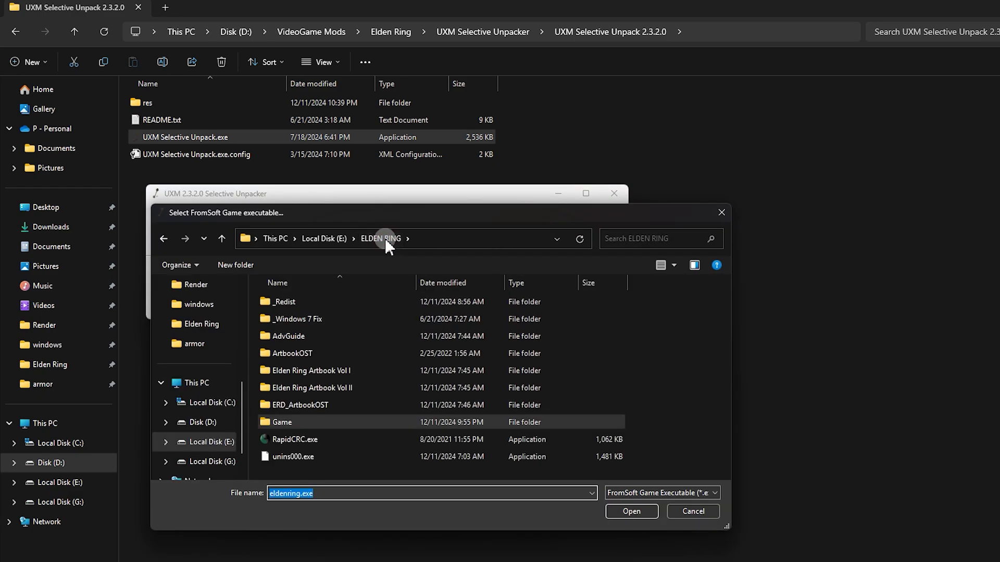
{"action": "double_click", "coordinate": [313, 421]}
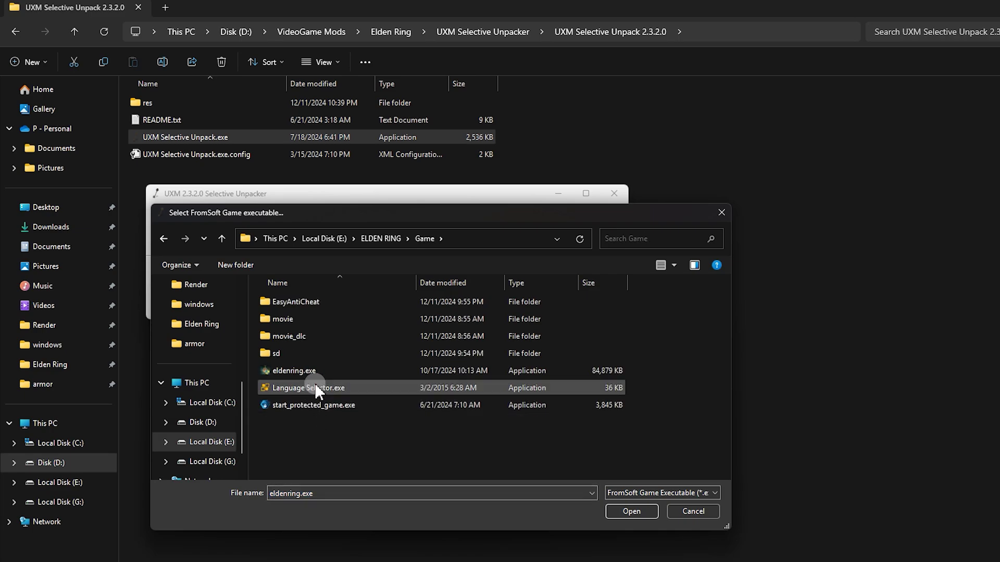
{"action": "left_click", "coordinate": [314, 370]}
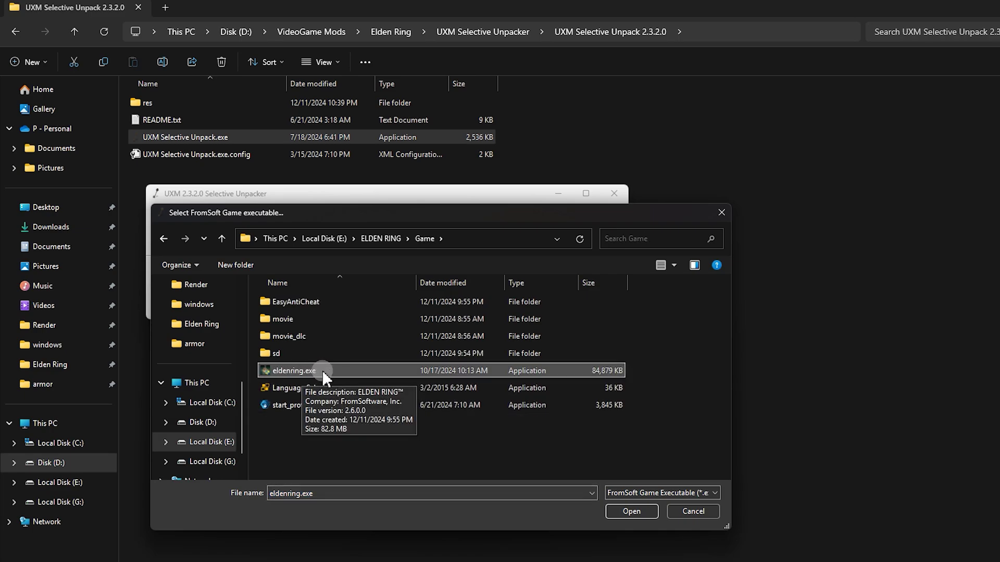
{"action": "left_click", "coordinate": [629, 511]}
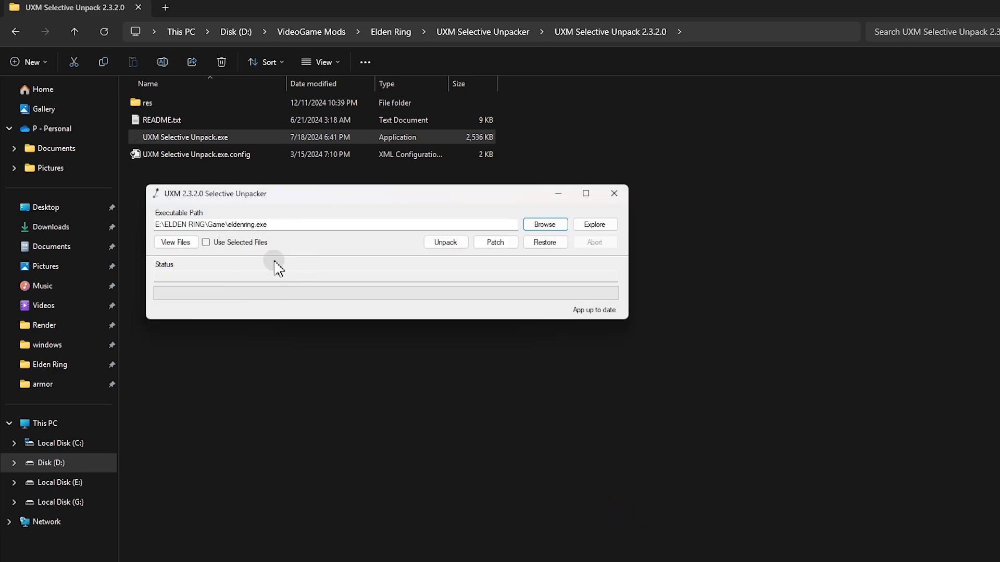
Unpack all the game's archives, and patch the game executable with UXM.
{"action": "left_click", "coordinate": [442, 243]}
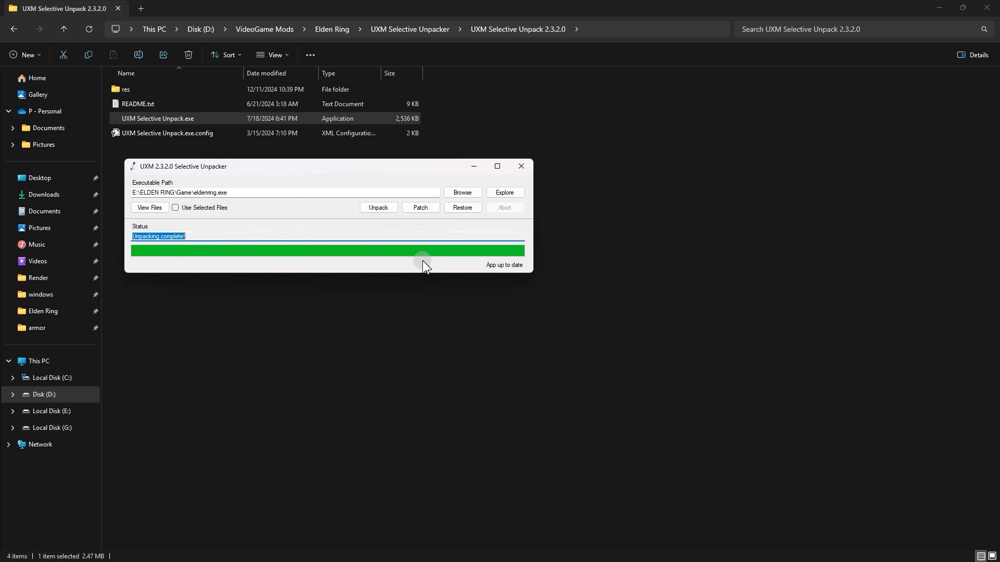
{"action": "left_click", "coordinate": [430, 210]}
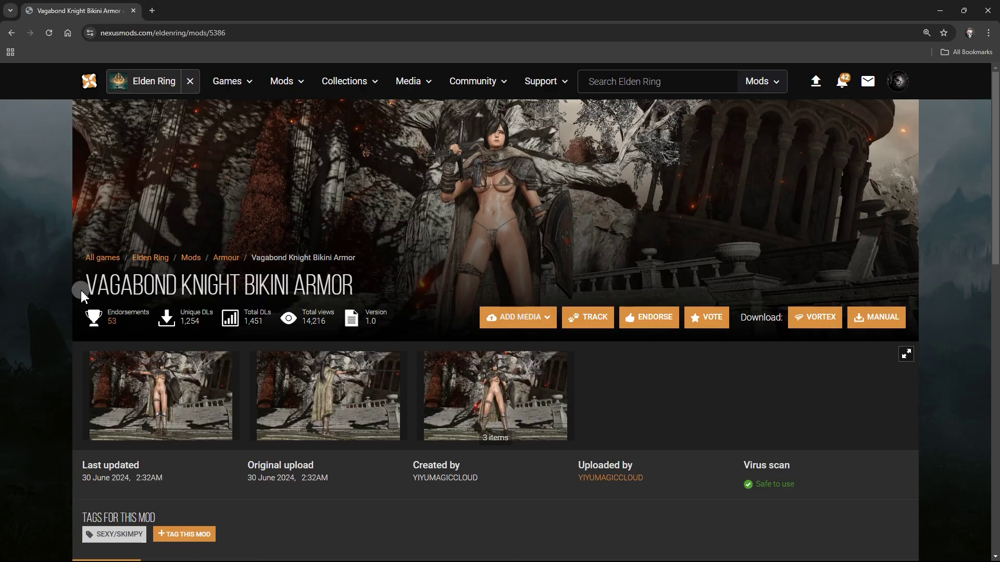
{"action": "left_click_drag", "start_coordinate": [127, 284], "coordinate": [316, 281]}
{"action": "left_click", "coordinate": [364, 286]}
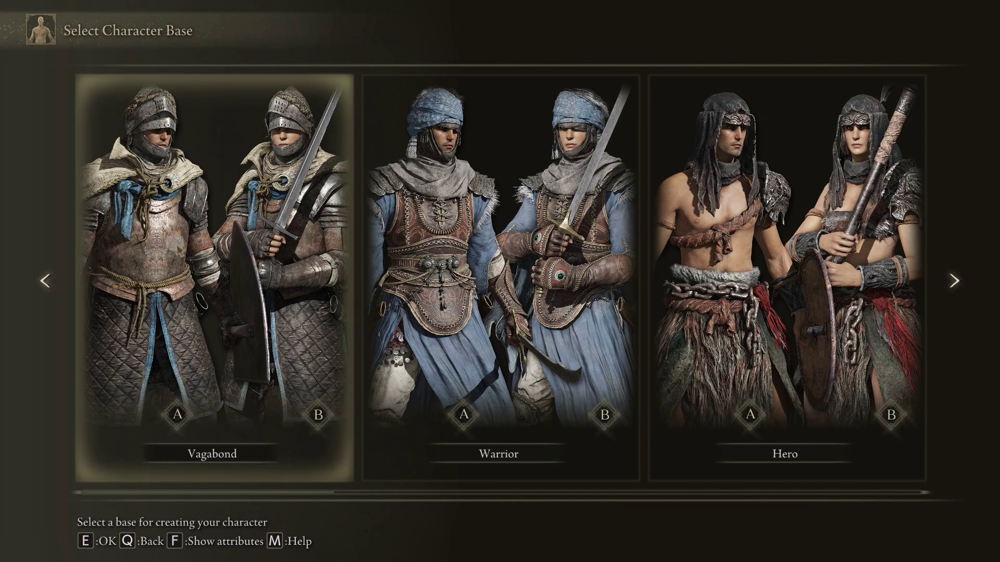
Choose the Vagabond character base with body type Type B in the game's character creation.
{"action": "key", "text": "e"}
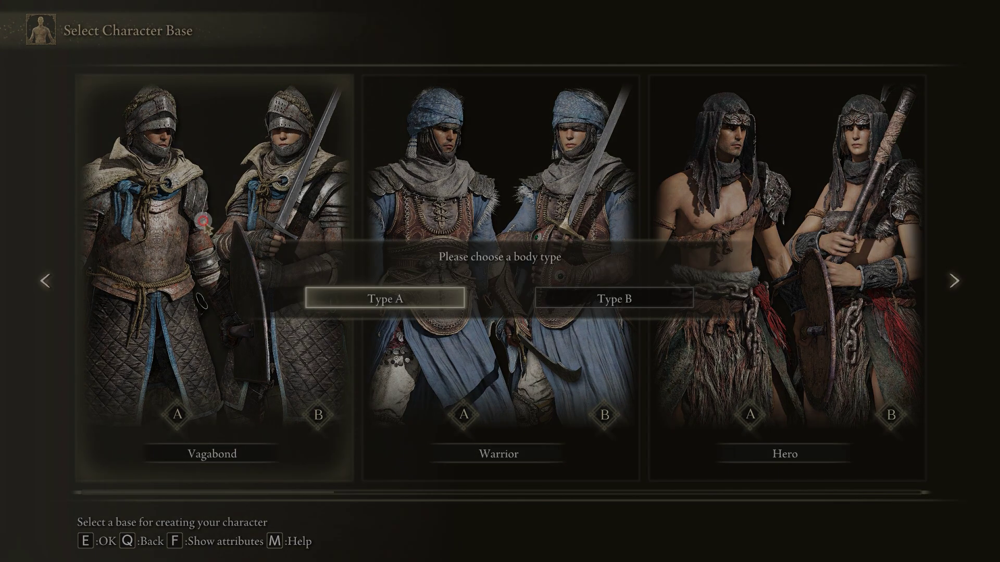
{"action": "left_click", "coordinate": [608, 293]}
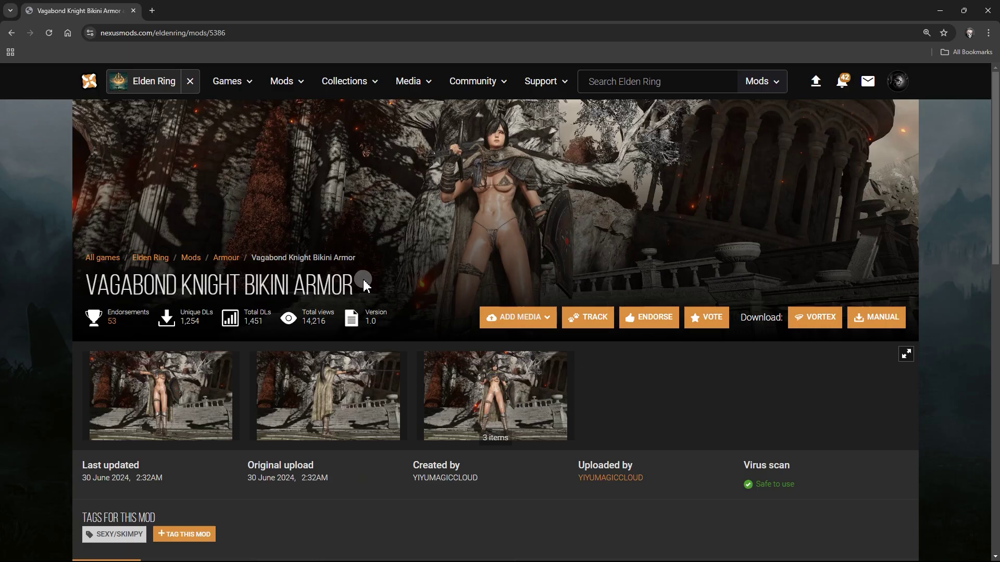
Start the manual download of the Vagabond Knight Bikini Armor main file from its Nexus Mods page.
{"action": "scroll", "coordinate": [363, 278], "scroll_direction": "down", "scroll_amount": 3}
{"action": "scroll", "coordinate": [359, 282], "scroll_direction": "down", "scroll_amount": 2}
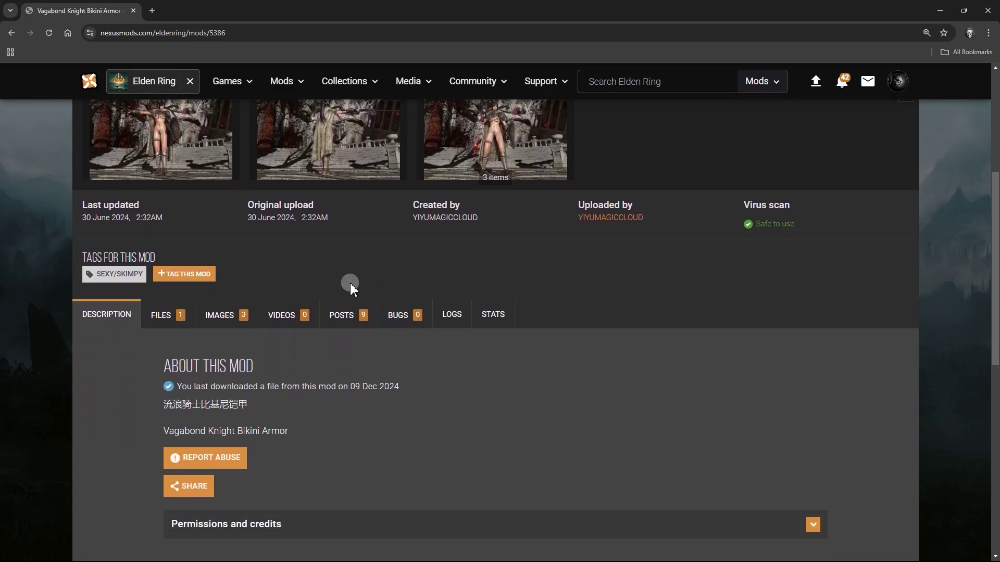
{"action": "left_click", "coordinate": [175, 314]}
{"action": "scroll", "coordinate": [177, 319], "scroll_direction": "down", "scroll_amount": 3}
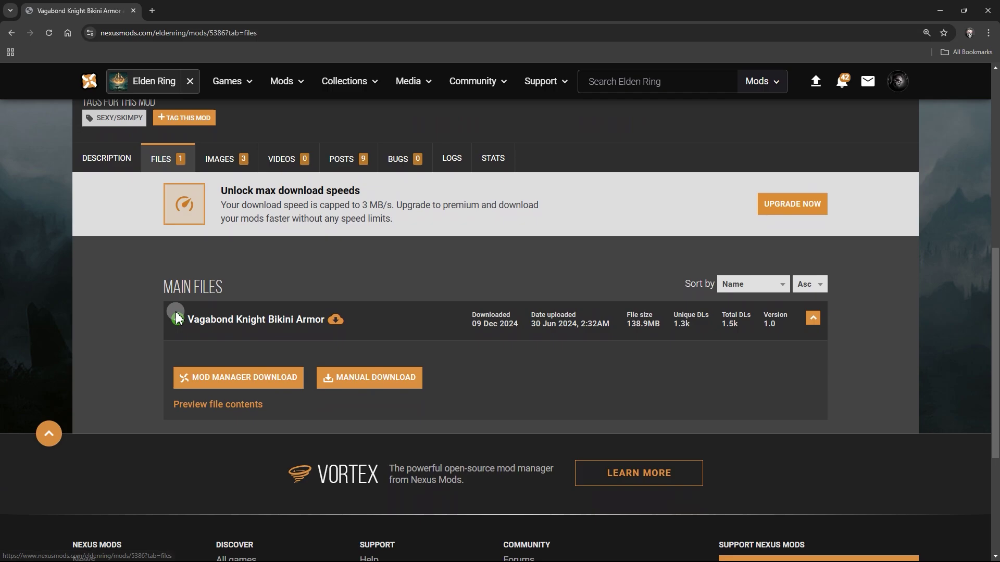
{"action": "left_click", "coordinate": [354, 379]}
Select all items in the Vagabond Knight Bikini Armor folder, and all items in the ELDEN RING game folder.
{"action": "left_click", "coordinate": [242, 183]}
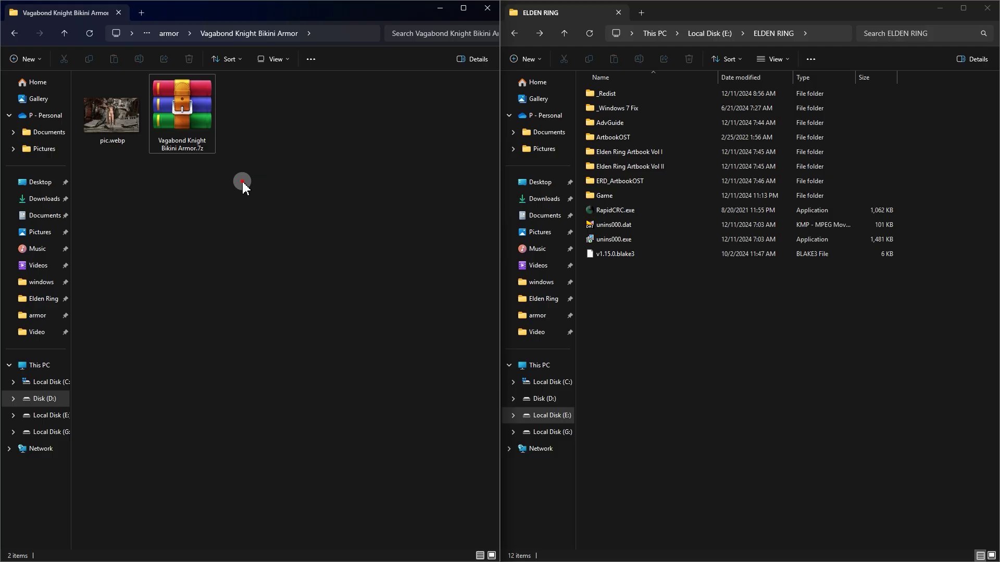
{"action": "left_click_drag", "start_coordinate": [229, 182], "coordinate": [120, 116]}
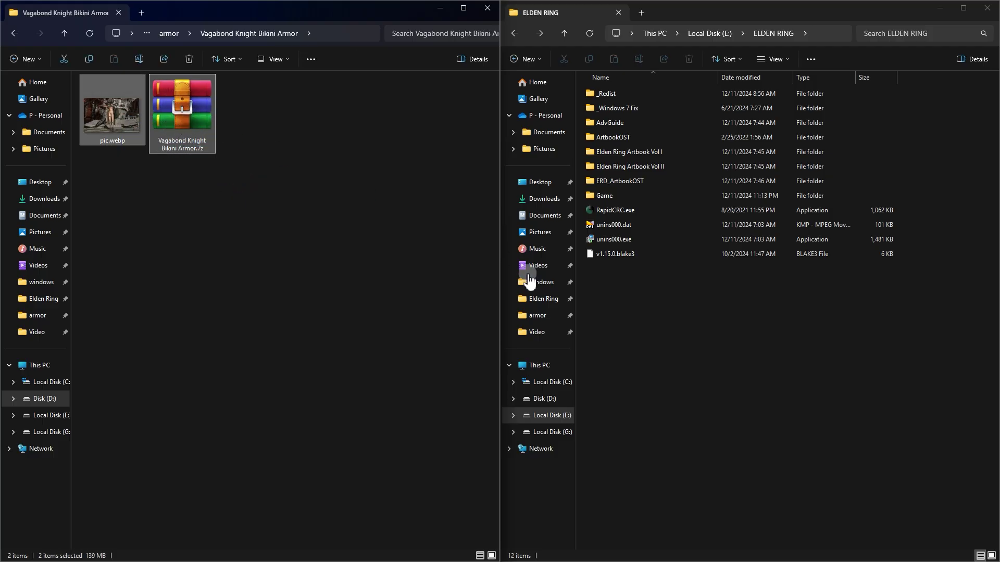
{"action": "left_click_drag", "start_coordinate": [670, 347], "coordinate": [678, 91]}
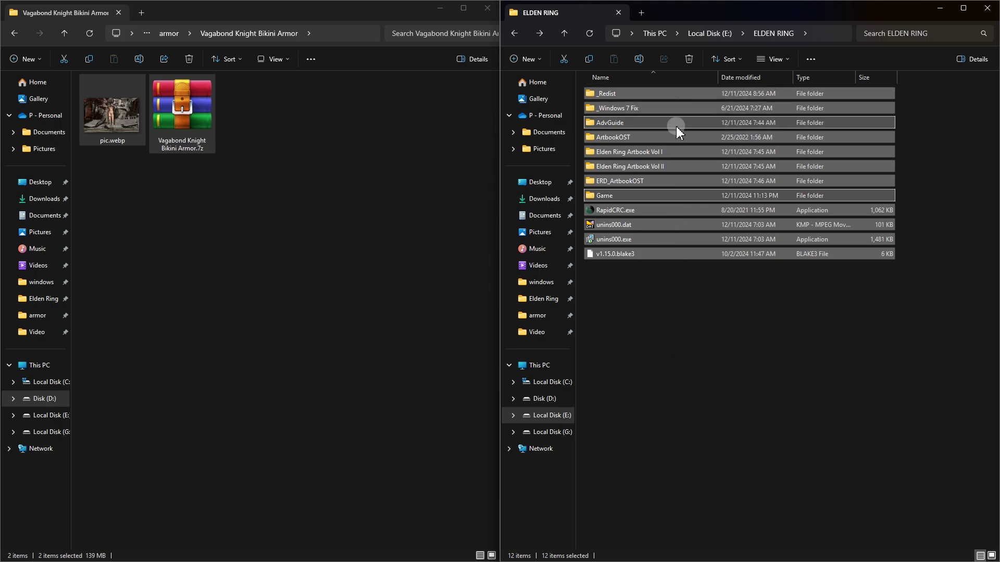
Open the Game folder inside ELDEN RING, and select its parts folder.
{"action": "double_click", "coordinate": [651, 197]}
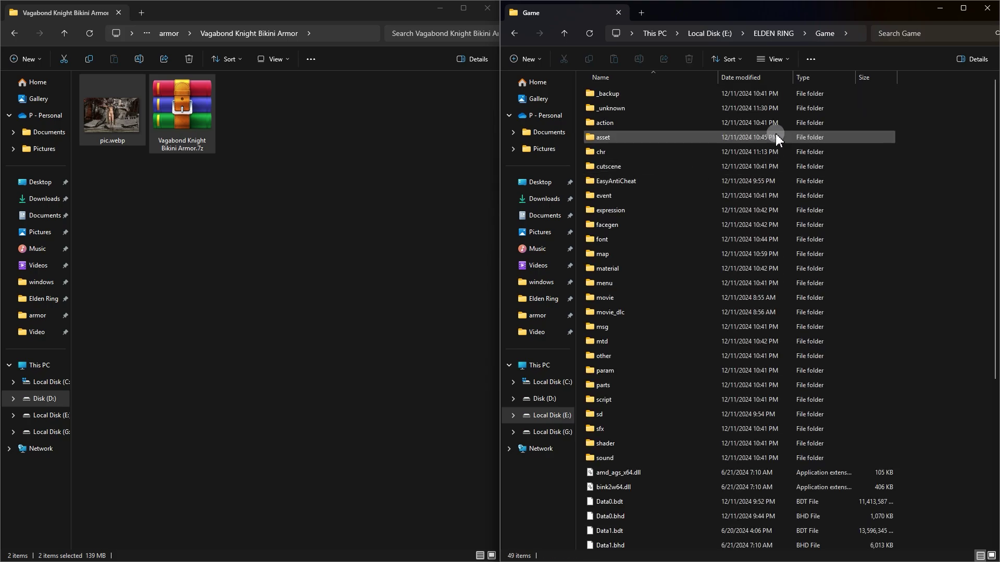
{"action": "scroll", "coordinate": [651, 224], "scroll_direction": "down", "scroll_amount": 2}
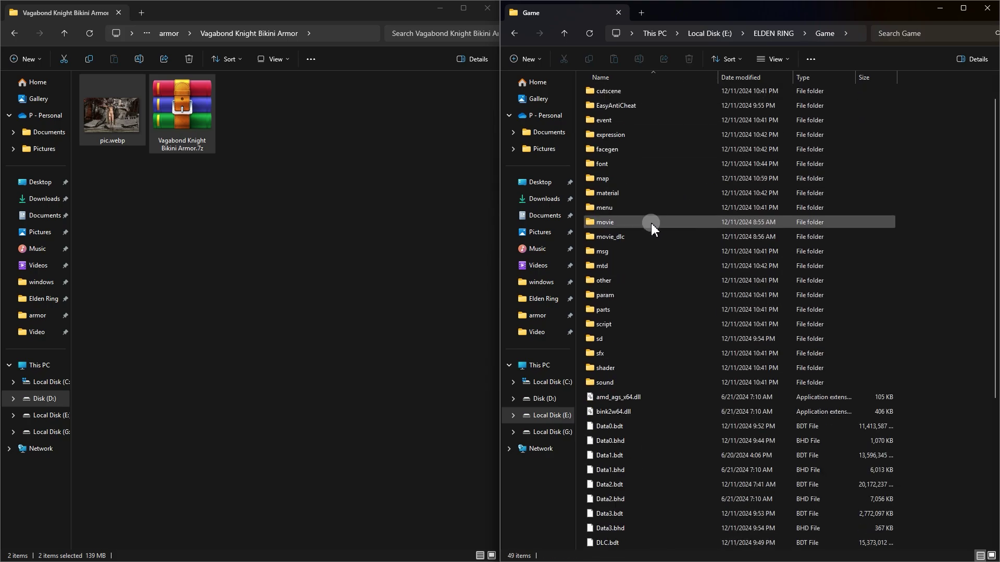
{"action": "left_click", "coordinate": [624, 309]}
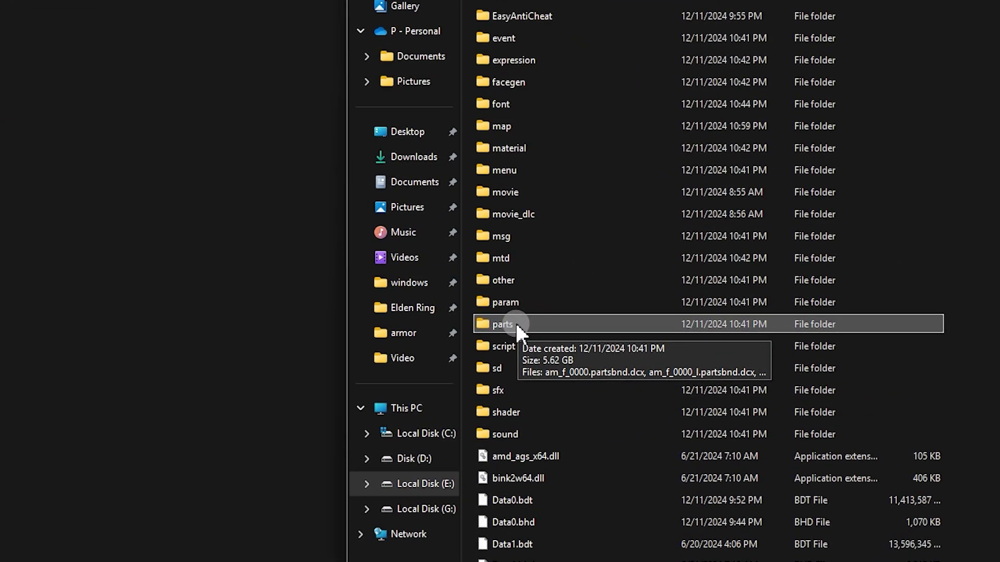
Open the parts folder in Vagabond Knight Bikini Armor.7z, and select bd_m_1280.partsbnd.dcx and lg_m_1280.partsbnd.dcx.
{"action": "left_click", "coordinate": [281, 88]}
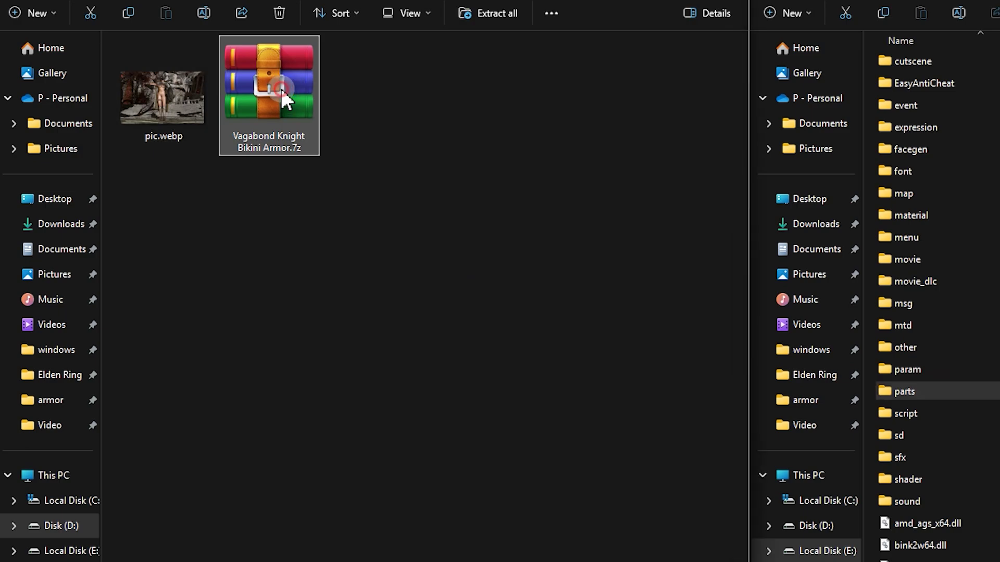
{"action": "double_click", "coordinate": [281, 88]}
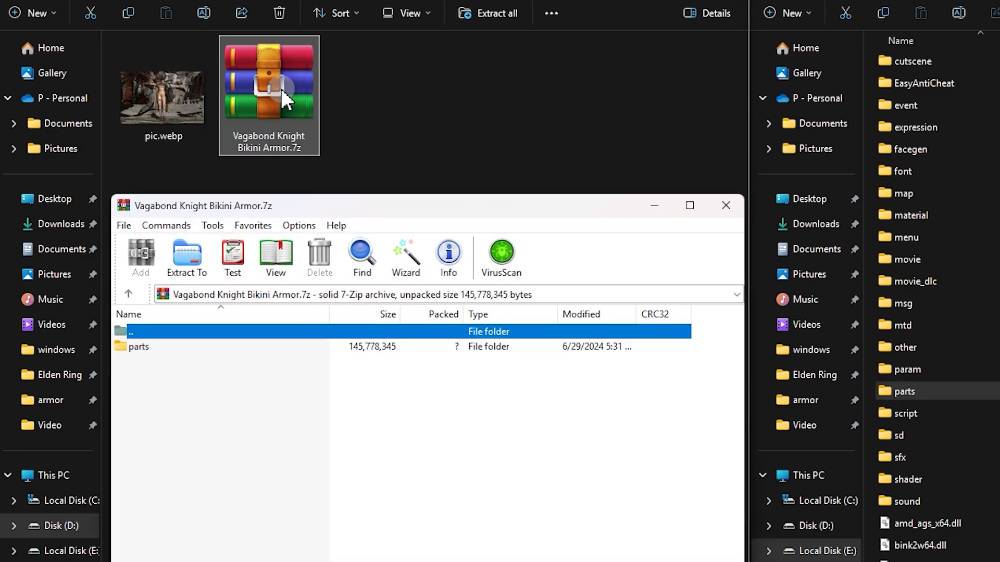
{"action": "double_click", "coordinate": [186, 347]}
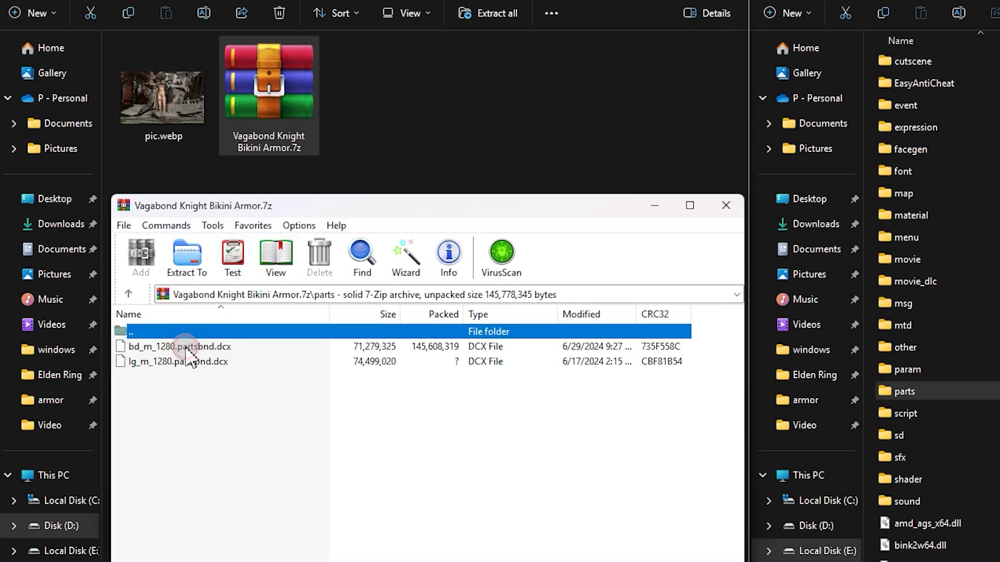
{"action": "left_click", "coordinate": [229, 349]}
{"action": "left_click", "coordinate": [230, 361]}
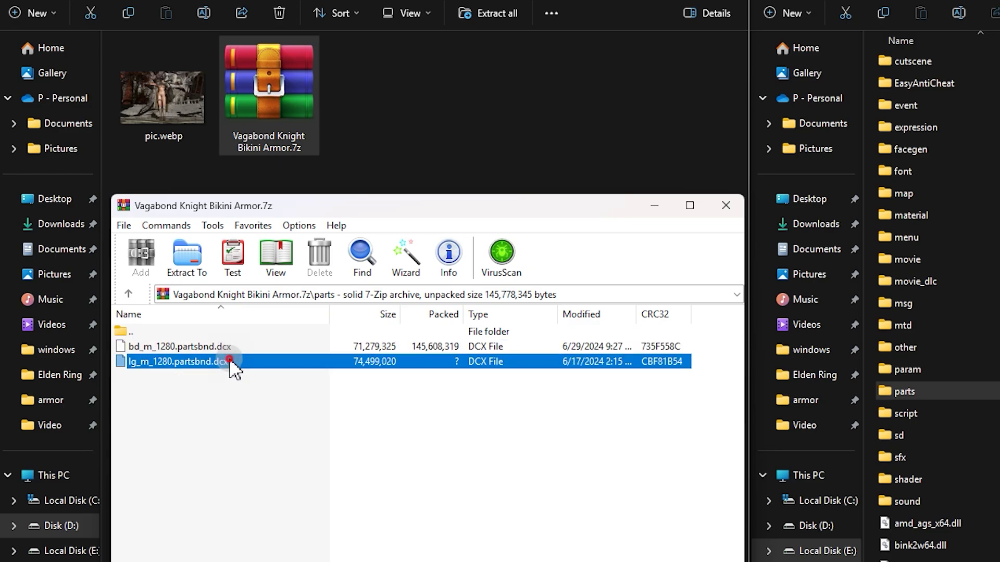
{"action": "left_click_drag", "start_coordinate": [265, 354], "coordinate": [265, 344]}
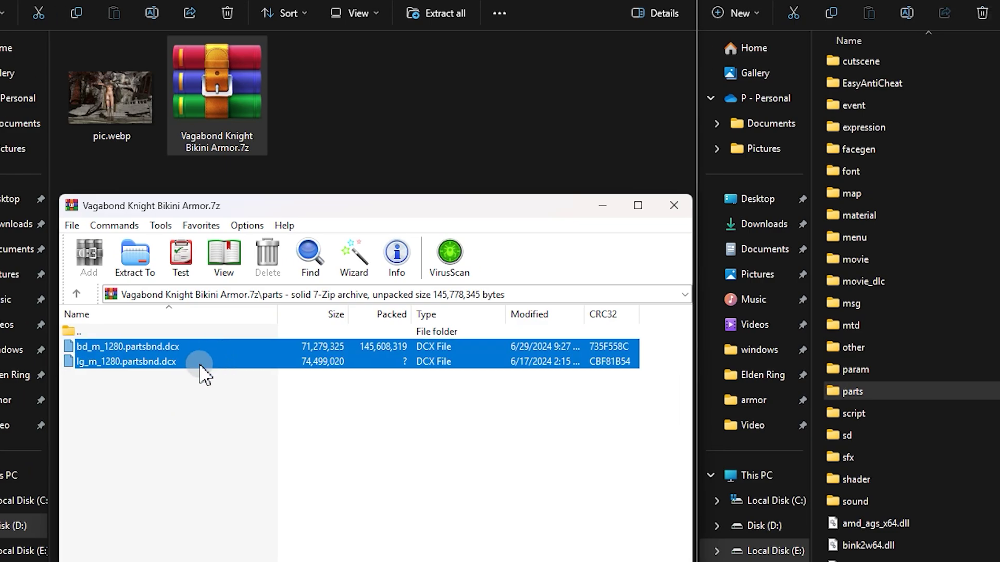
Extract the two selected archive files into the game's parts folder, replacing the files with the same names.
{"action": "left_click", "coordinate": [950, 393]}
{"action": "double_click", "coordinate": [597, 394]}
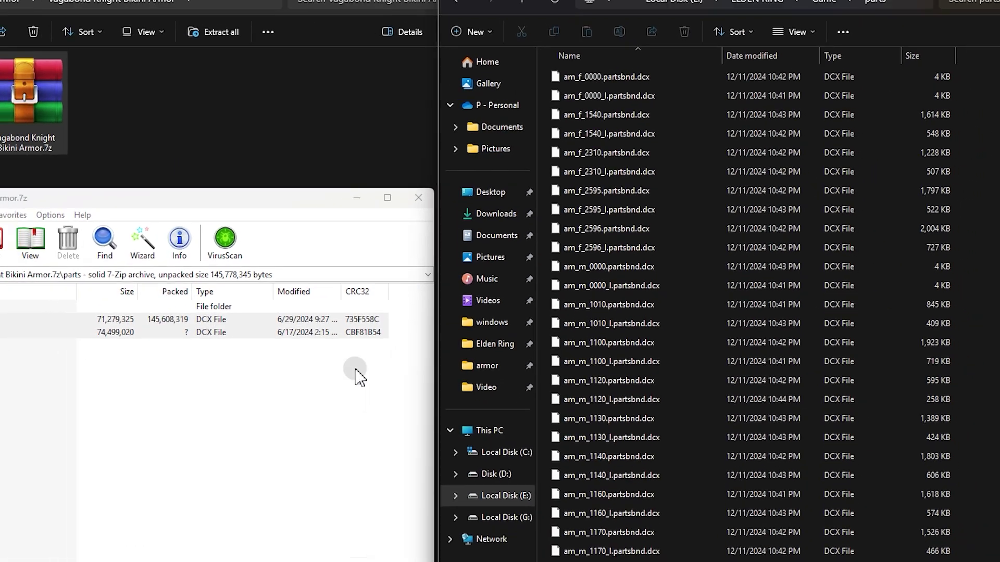
{"action": "left_click_drag", "start_coordinate": [82, 403], "coordinate": [89, 351]}
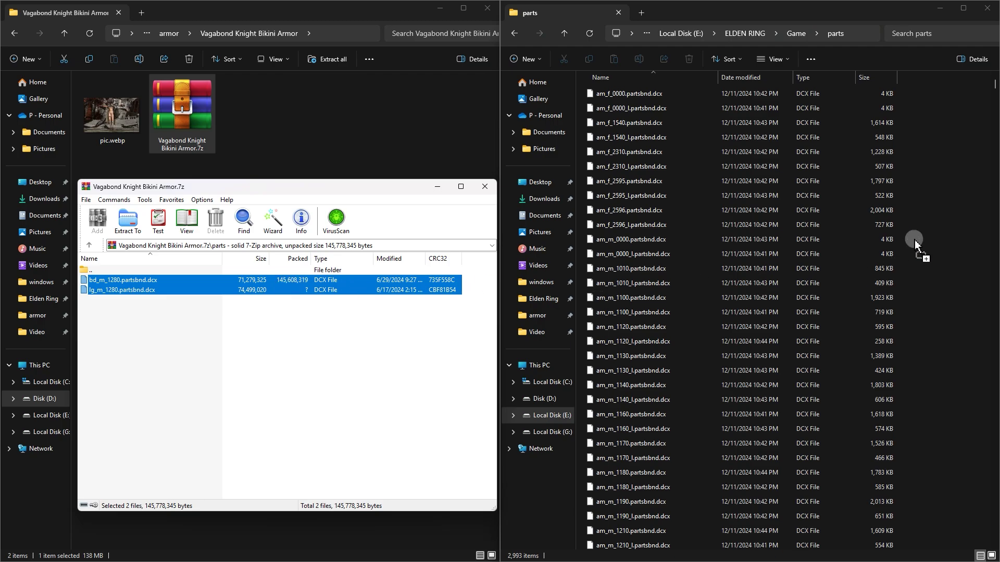
{"action": "left_click_drag", "start_coordinate": [917, 245], "coordinate": [914, 239]}
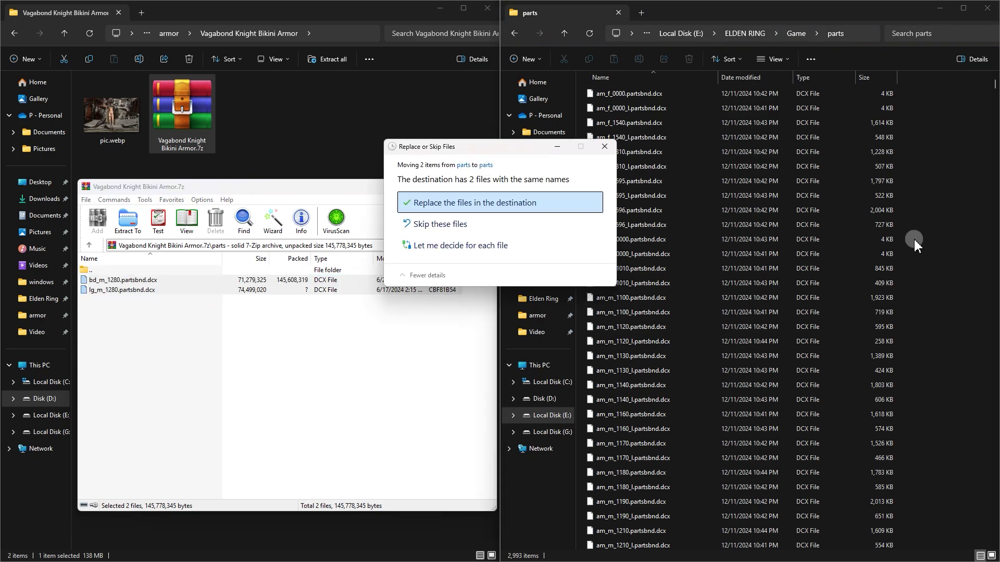
{"action": "left_click", "coordinate": [588, 204]}
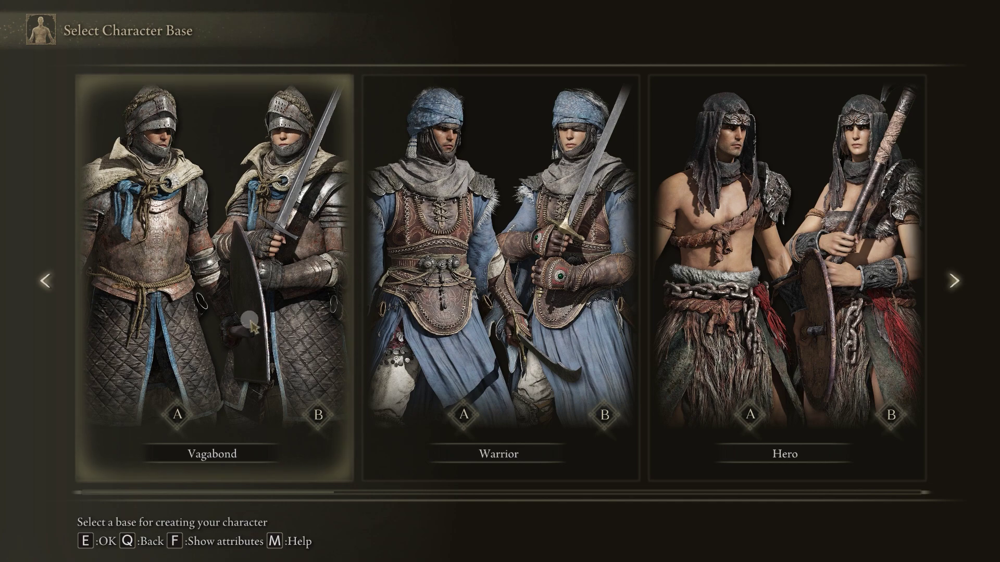
Choose the Vagabond base with body type Type B in the game, and rotate the character preview to examine the armor.
{"action": "left_click", "coordinate": [250, 326]}
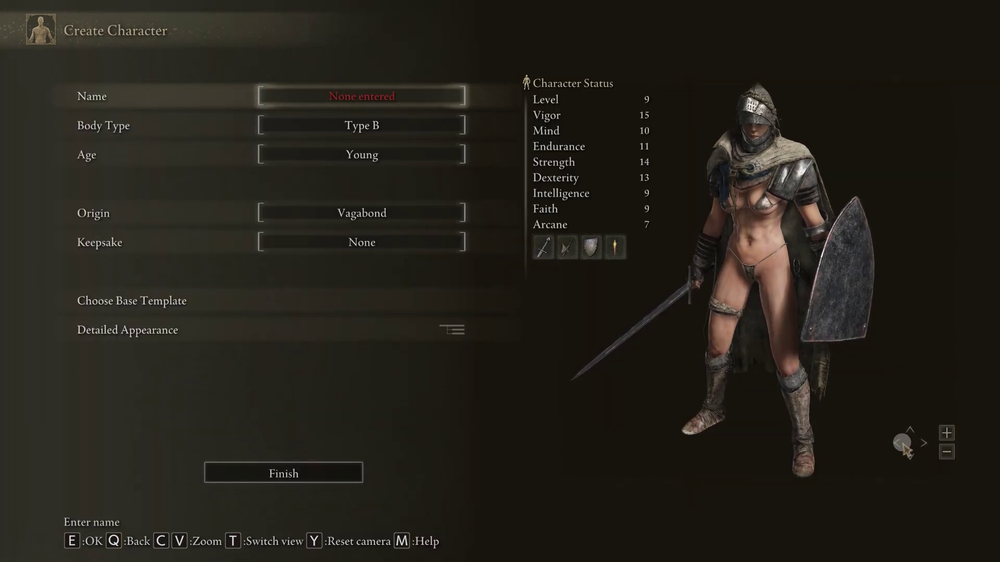
{"action": "left_click", "coordinate": [925, 443]}
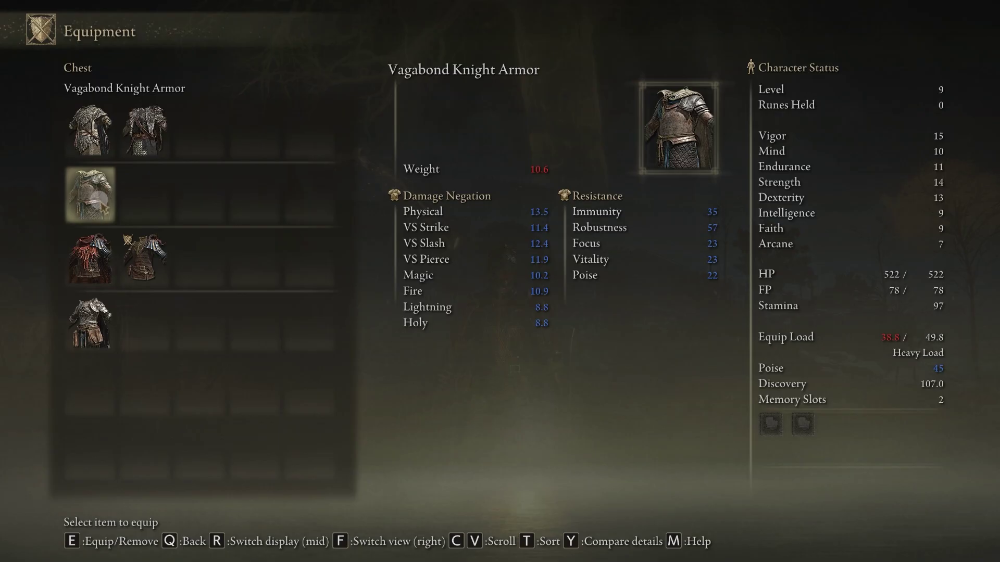
Equip the Vagabond Knight Armor and Vagabond Knight Greaves, and move the character around in the game.
{"action": "left_click", "coordinate": [99, 200]}
{"action": "key", "text": "q"}
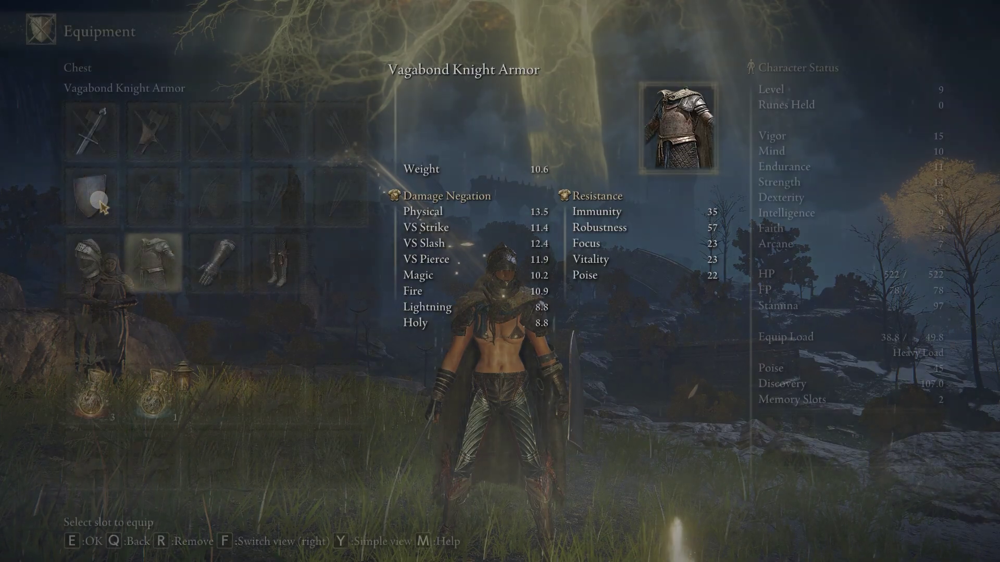
{"action": "left_click", "coordinate": [268, 268]}
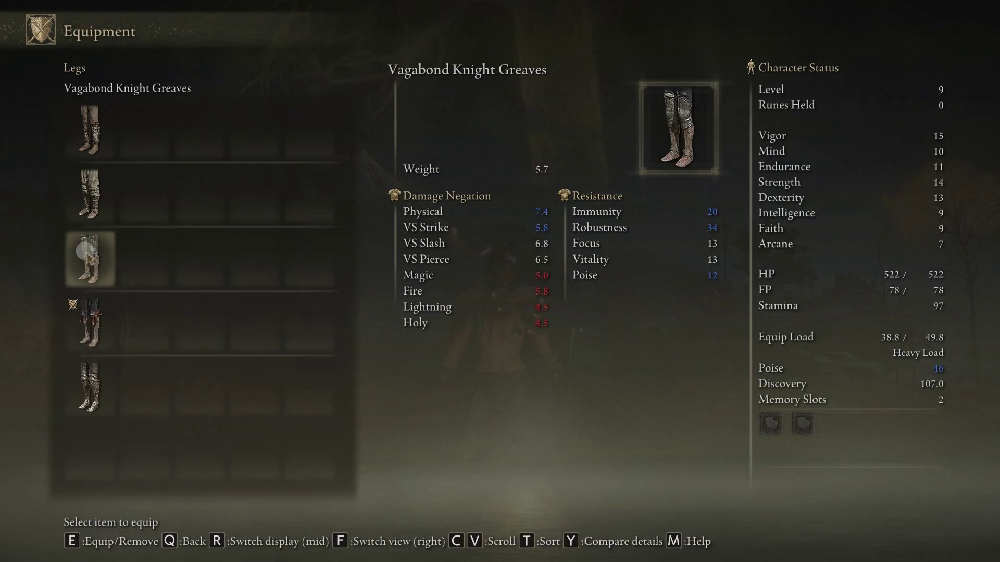
{"action": "key", "text": "Escape"}
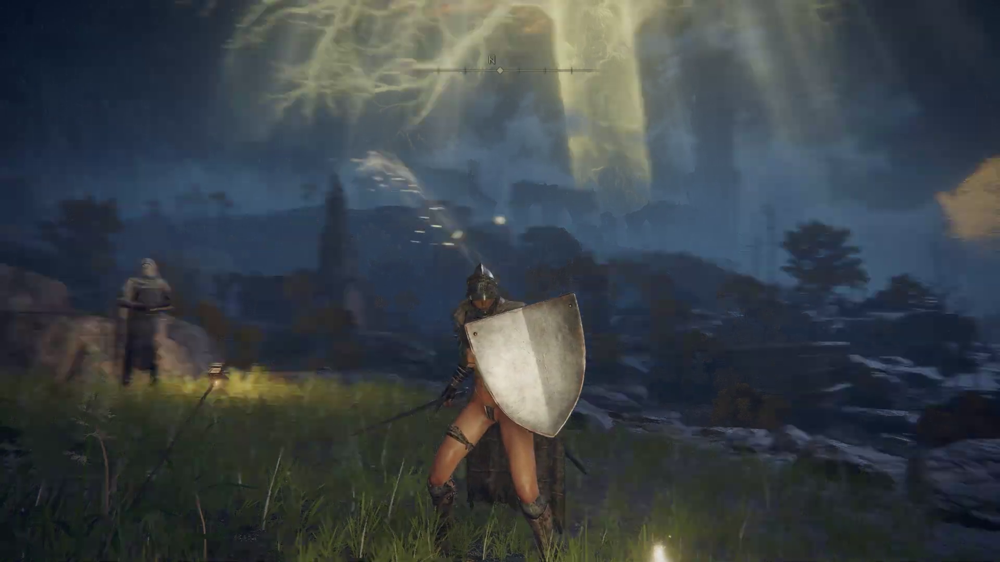
{"action": "key", "text": "w"}
{"action": "key", "text": "s"}
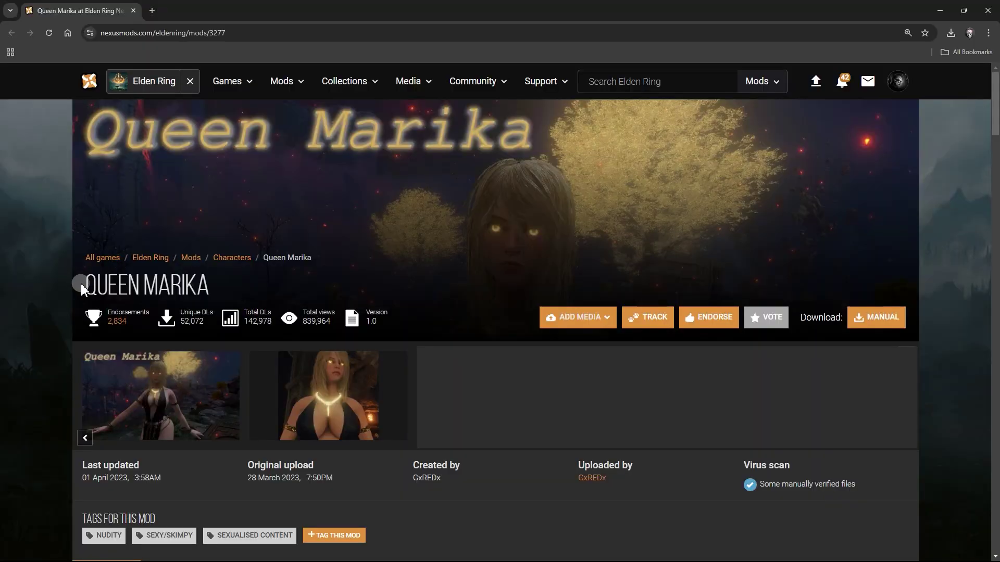
View the title and first gallery image on the Queen Marika mod page on Nexus Mods.
{"action": "left_click_drag", "start_coordinate": [82, 288], "coordinate": [228, 290]}
{"action": "left_click", "coordinate": [178, 404]}
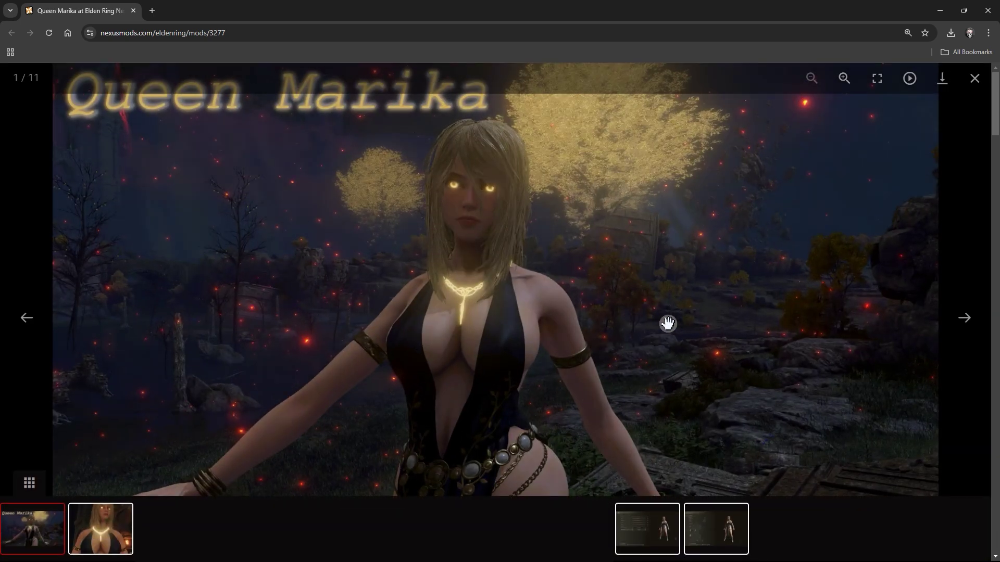
{"action": "left_click", "coordinate": [983, 87]}
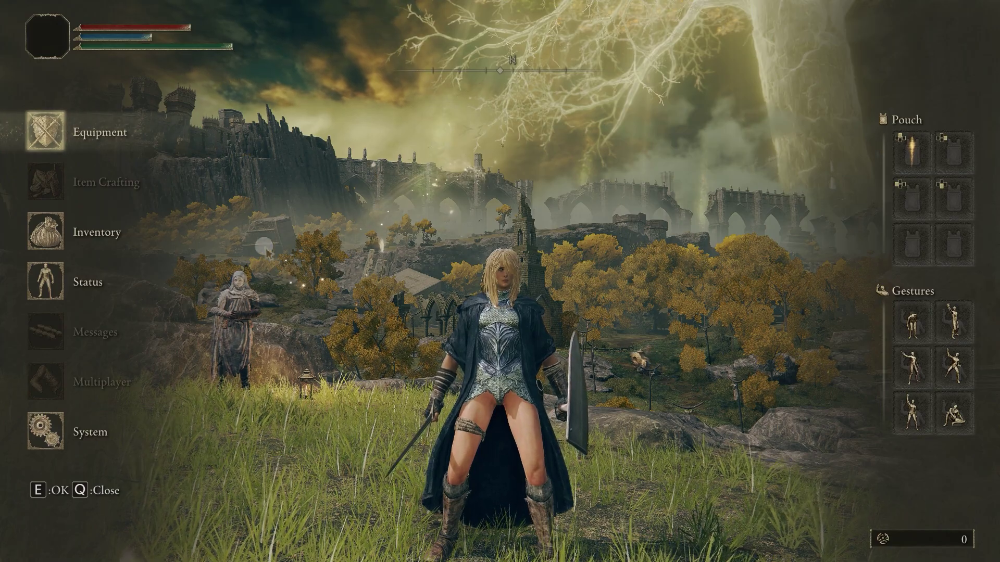
Open the character's equipment in the game, and activate ItemGib v2.1 - Add Items Individually in Cheat Engine.
{"action": "key", "text": "e"}
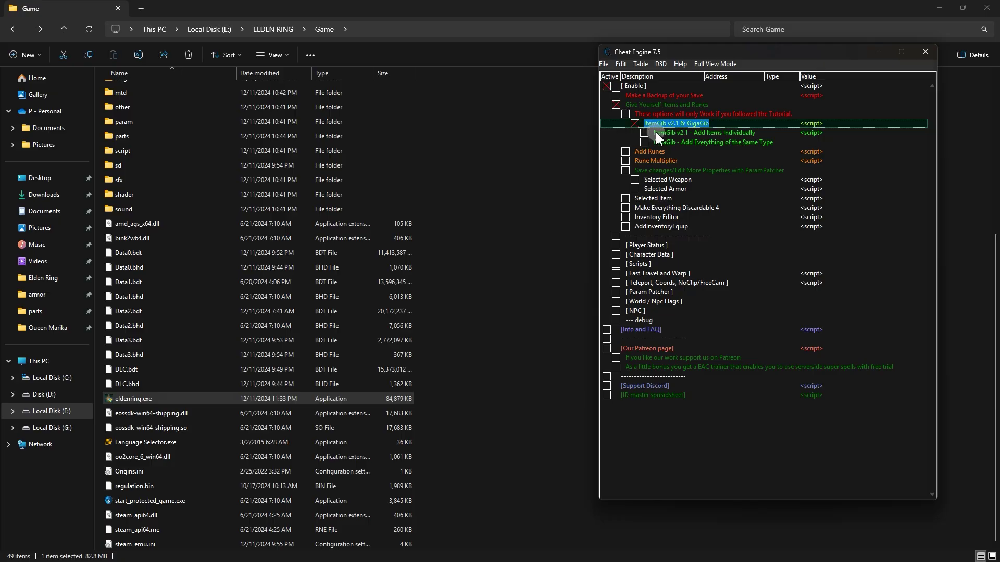
{"action": "left_click", "coordinate": [644, 133]}
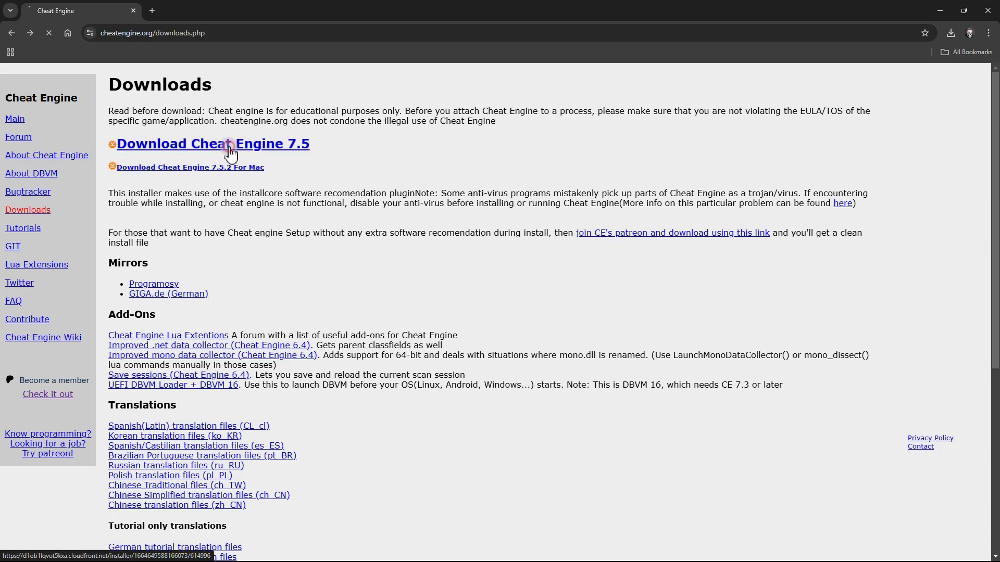
Download Cheat Engine 7.5 from its website, and start the CheatEngine75.exe installation in English.
{"action": "left_click", "coordinate": [230, 148]}
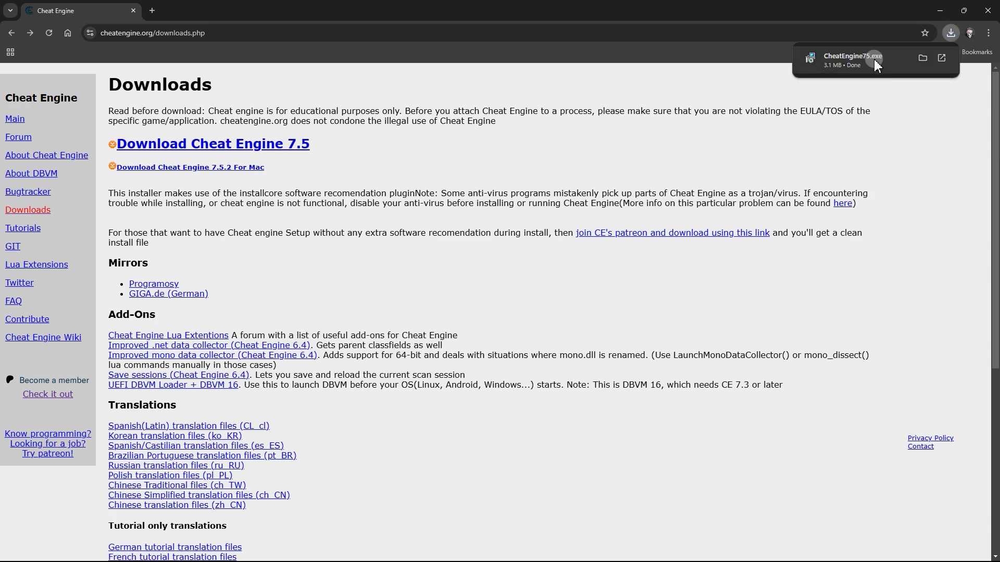
{"action": "double_click", "coordinate": [152, 111]}
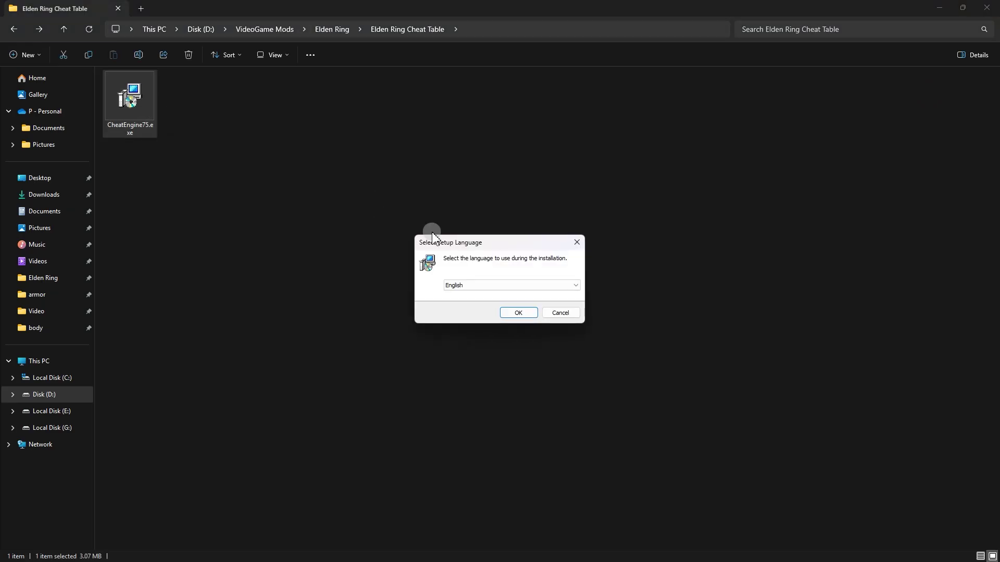
{"action": "left_click", "coordinate": [524, 314]}
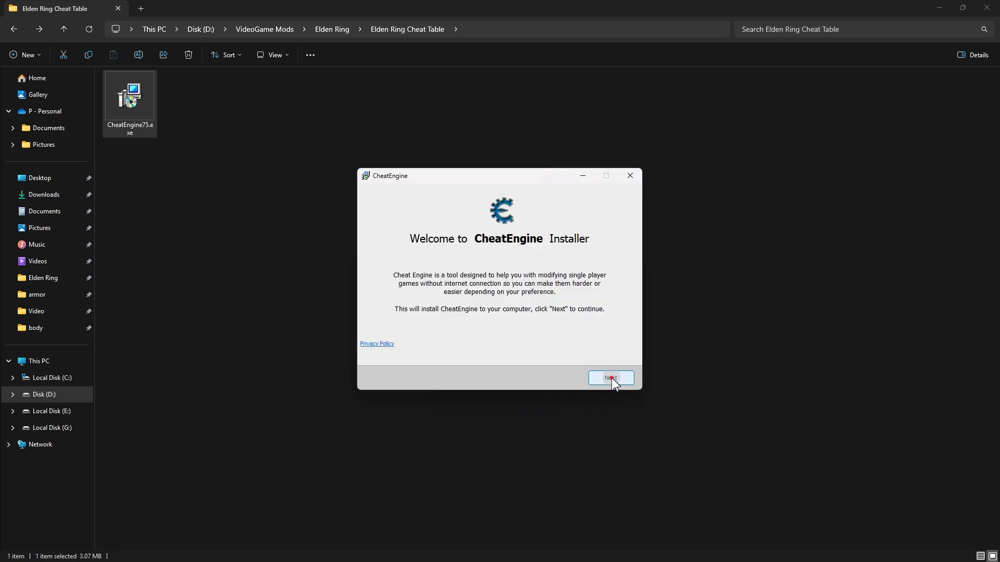
{"action": "left_click", "coordinate": [612, 378]}
{"action": "left_click", "coordinate": [611, 378]}
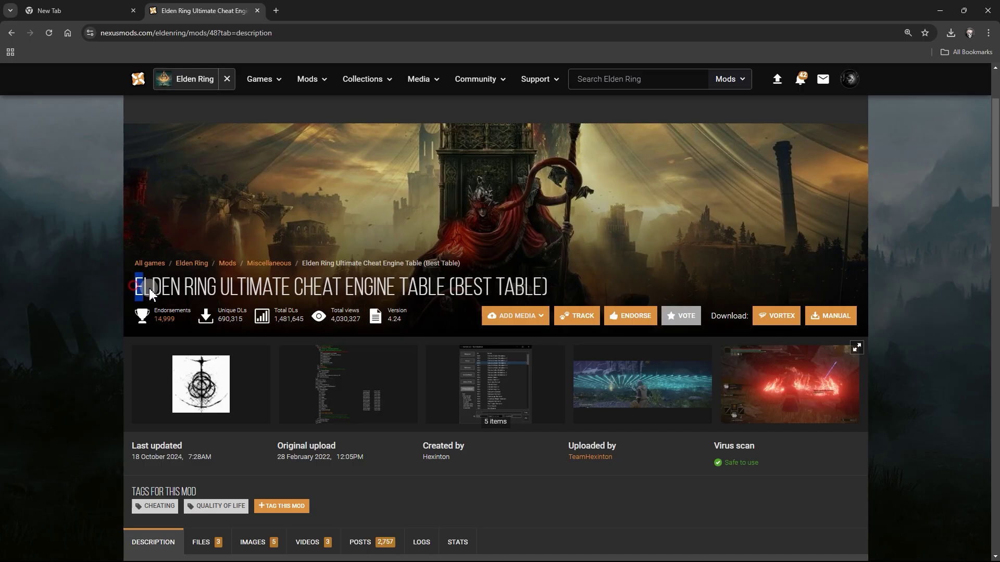
Download eldenring_all-in-one_Hexinton-v4.24_ce7.5 manually from the Elden Ring Ultimate Cheat Engine Table page, using the slow download.
{"action": "left_click_drag", "start_coordinate": [150, 293], "coordinate": [562, 292]}
{"action": "left_click", "coordinate": [562, 293]}
{"action": "scroll", "coordinate": [354, 290], "scroll_direction": "down", "scroll_amount": 4}
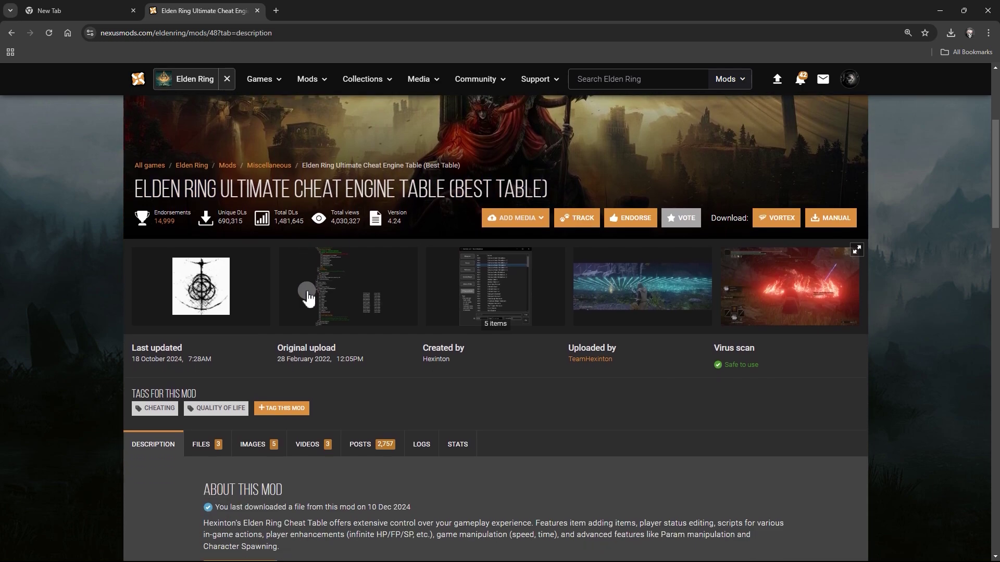
{"action": "left_click", "coordinate": [202, 336]}
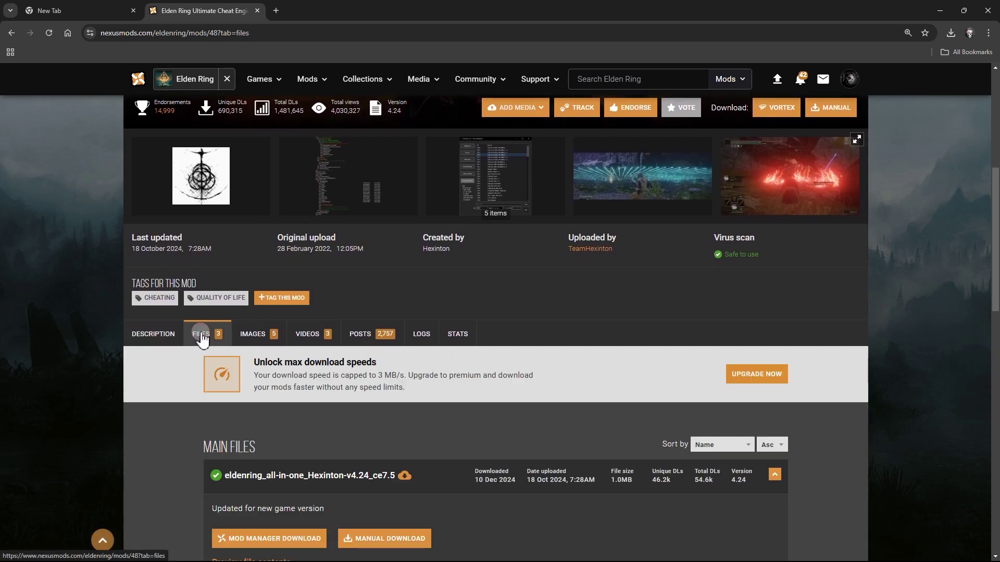
{"action": "scroll", "coordinate": [202, 336], "scroll_direction": "down", "scroll_amount": 3}
{"action": "left_click", "coordinate": [398, 381]}
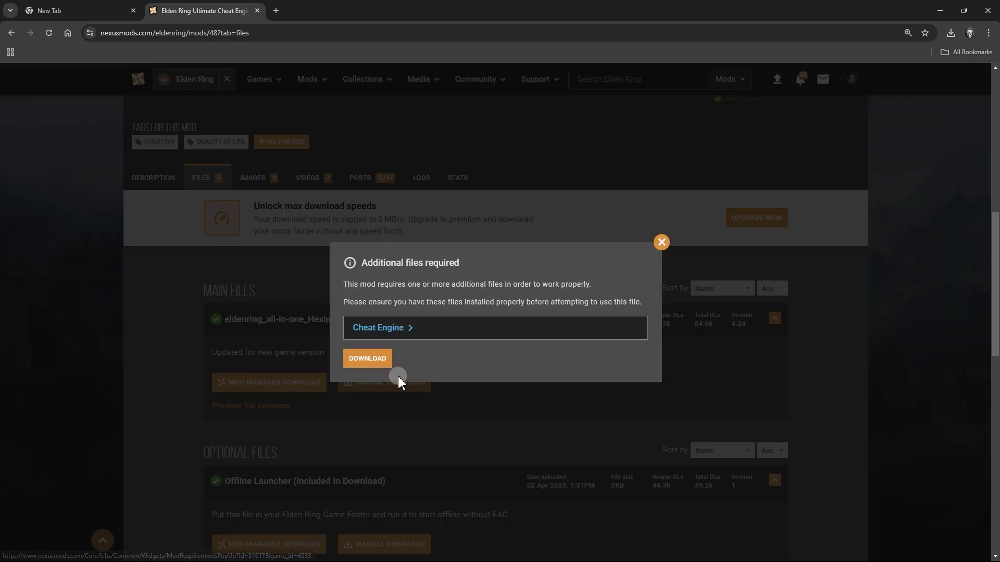
{"action": "left_click", "coordinate": [375, 360]}
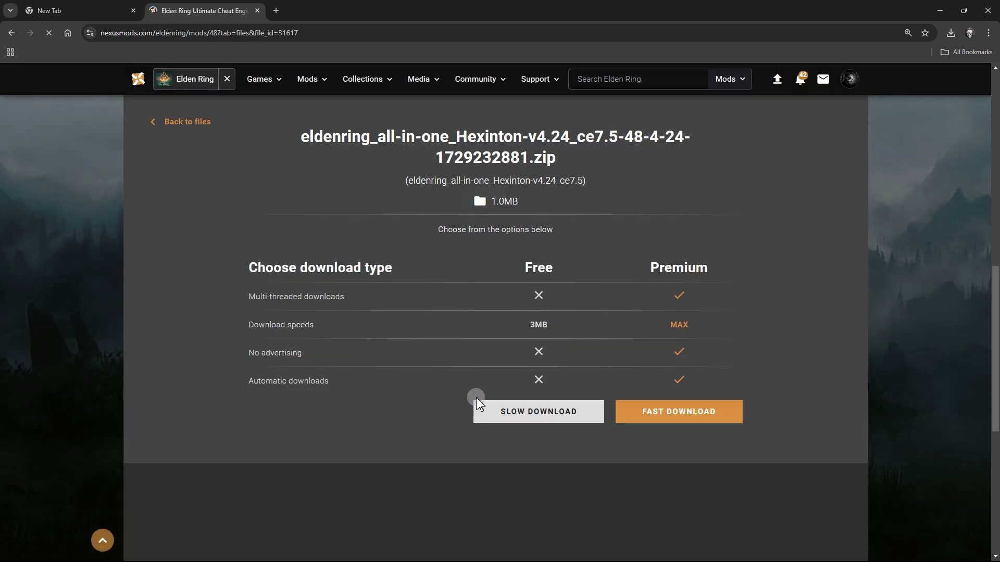
{"action": "left_click", "coordinate": [518, 411]}
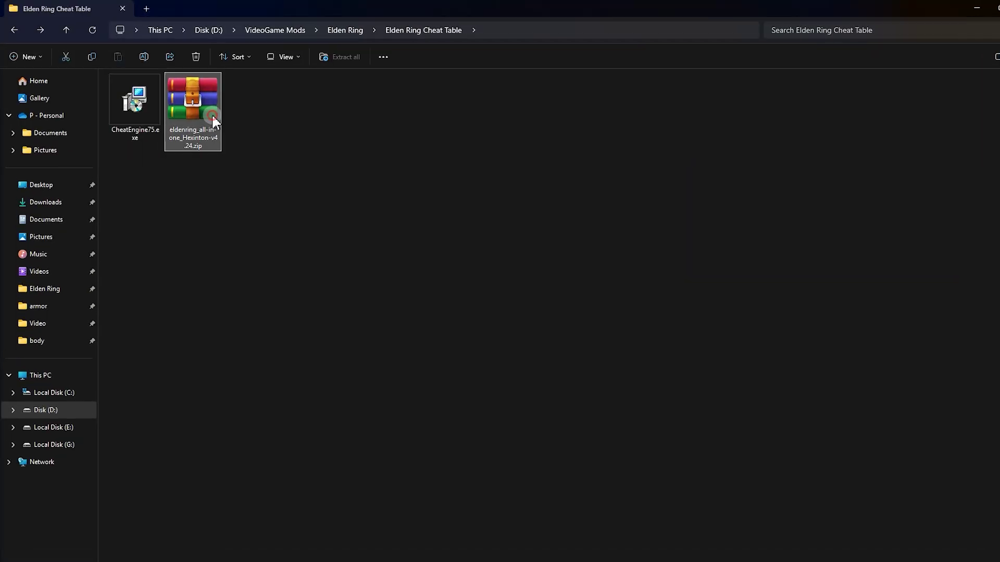
Extract the eldenring_all-in-one_Hexinton-v4.24_ce7.5 folder from its zip into Elden Ring Cheat Table, and select its windows subfolder.
{"action": "double_click", "coordinate": [237, 127]}
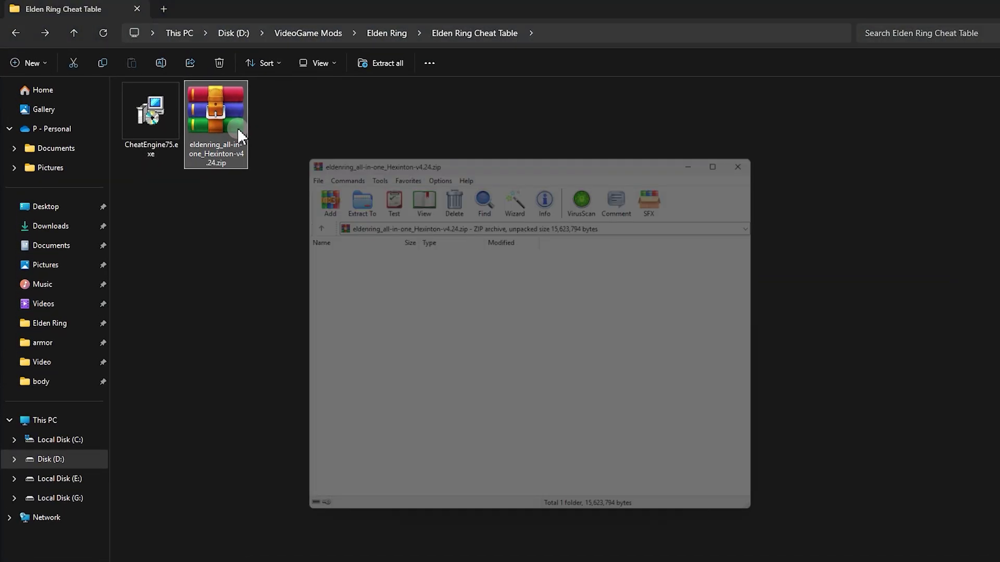
{"action": "left_click", "coordinate": [317, 259]}
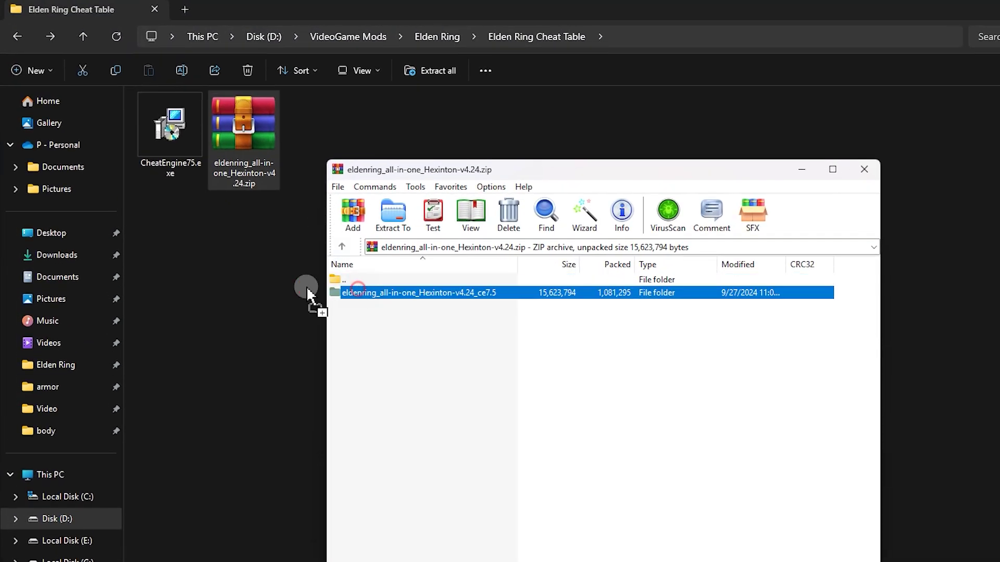
{"action": "left_click_drag", "start_coordinate": [307, 289], "coordinate": [267, 257]}
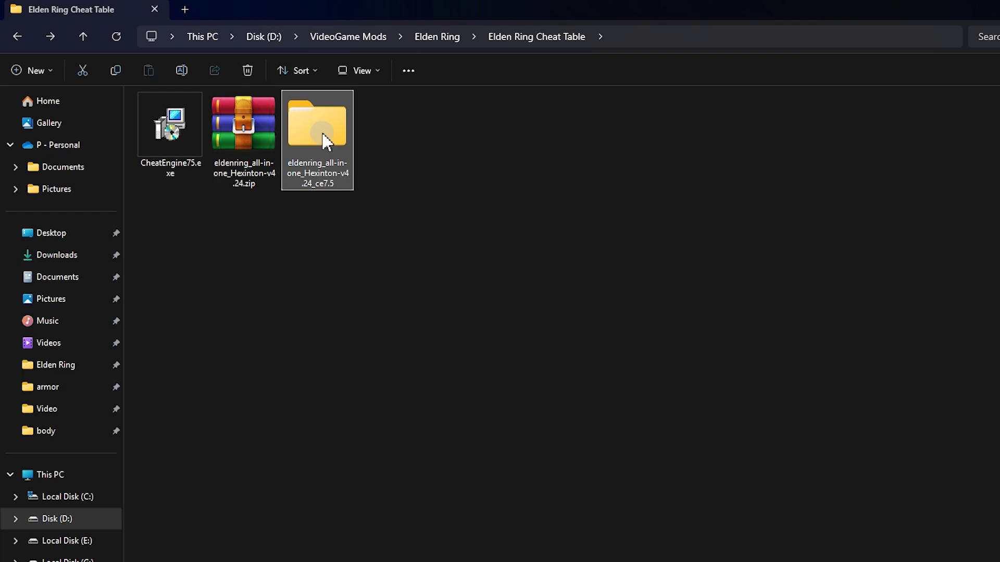
{"action": "double_click", "coordinate": [318, 137]}
{"action": "left_click", "coordinate": [194, 138]}
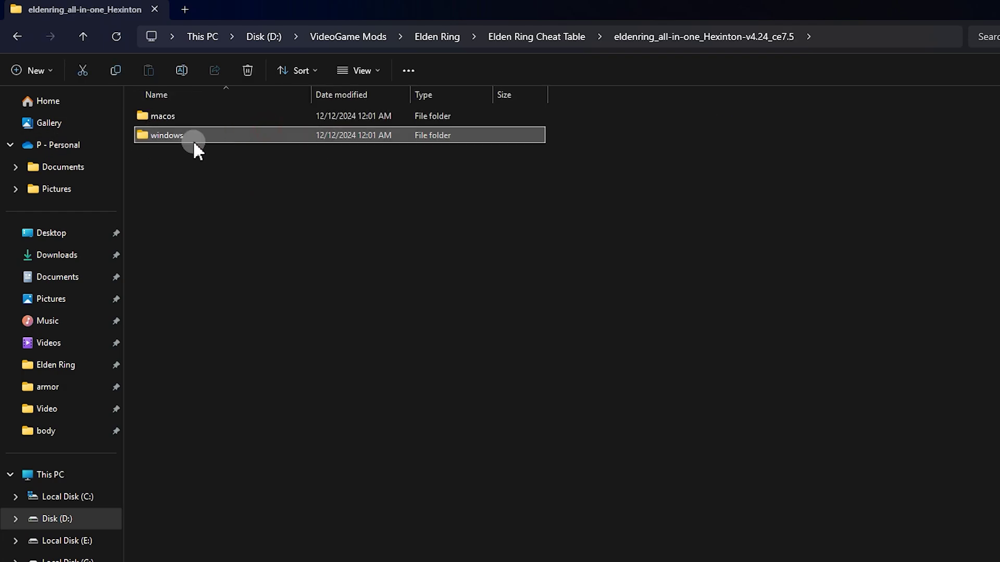
Open the eldenring_all-in-one_Hexinton-v4.24_ce7.5 table from the windows folder with Cheat Engine.
{"action": "double_click", "coordinate": [203, 135]}
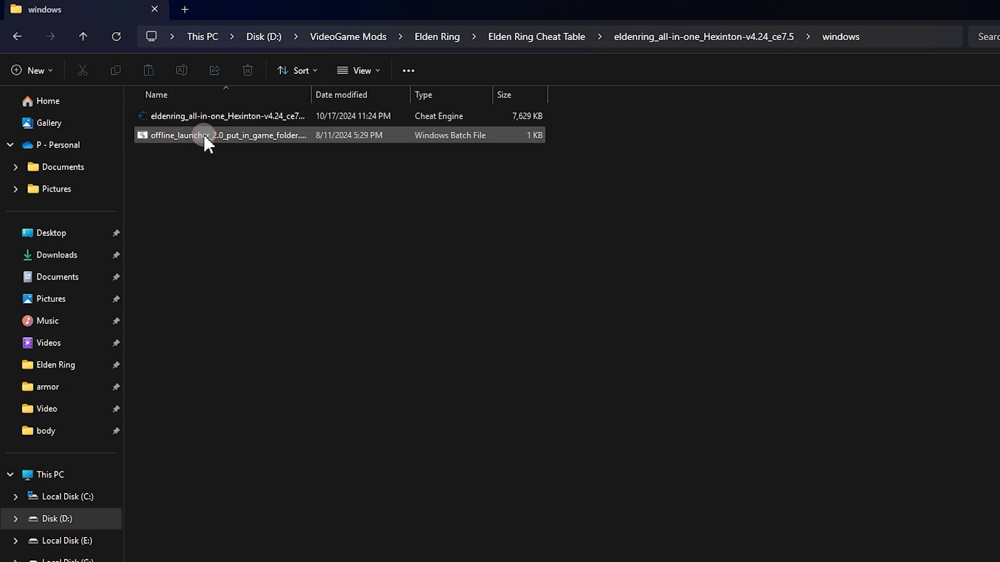
{"action": "left_click", "coordinate": [229, 117]}
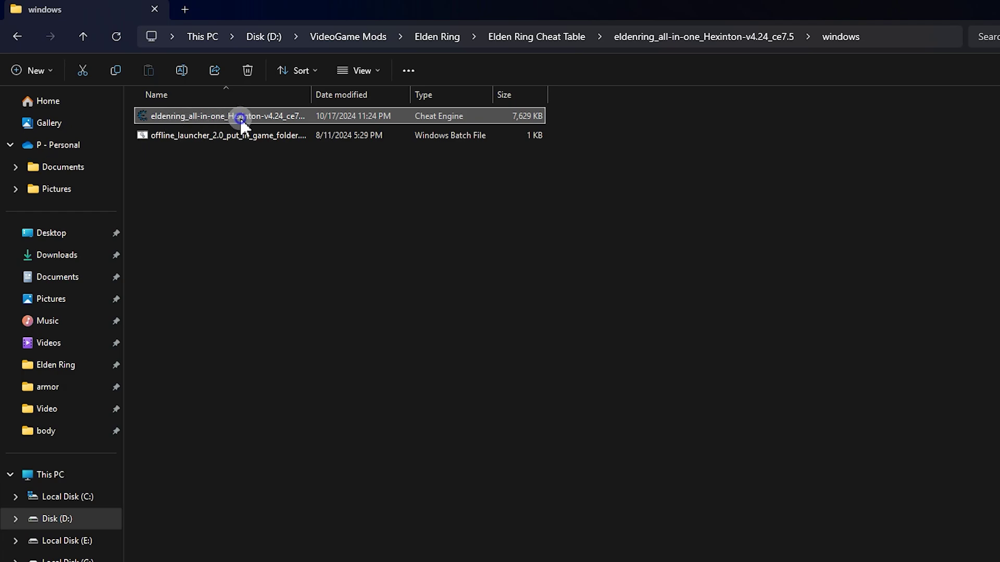
{"action": "right_click", "coordinate": [243, 125]}
{"action": "mouse_move", "coordinate": [310, 195]}
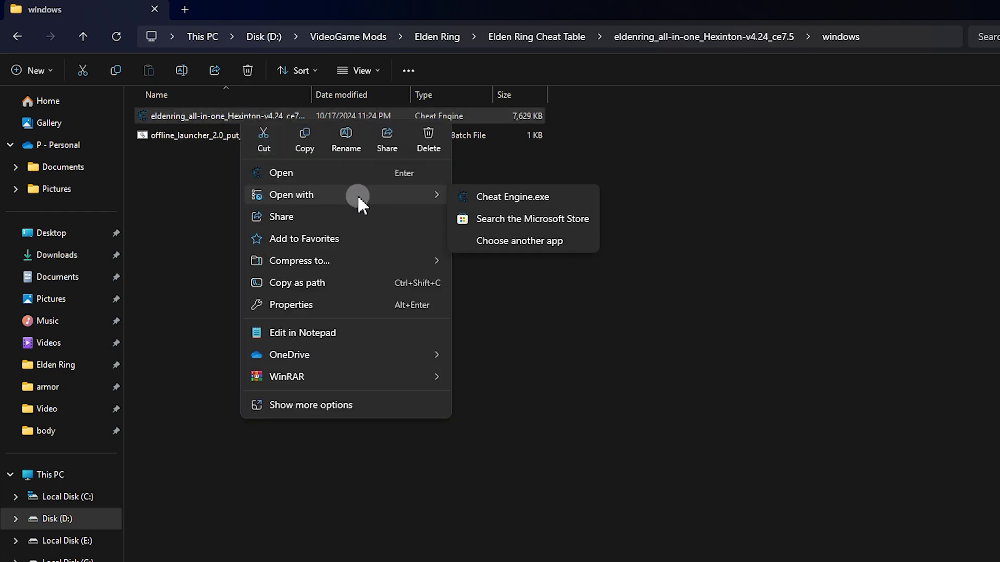
{"action": "left_click", "coordinate": [480, 197]}
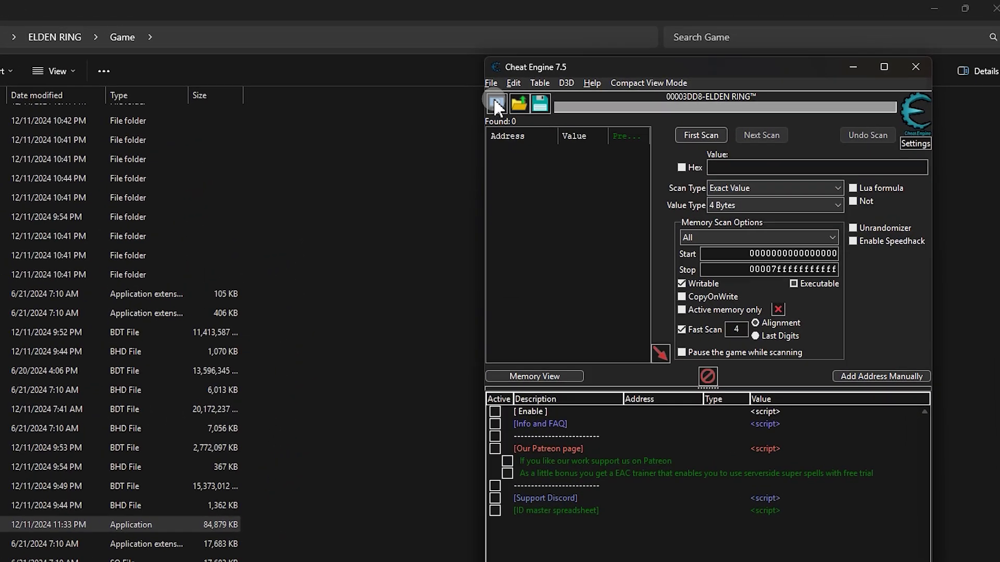
Attach Cheat Engine to the running ELDEN RING process.
{"action": "left_click", "coordinate": [495, 104]}
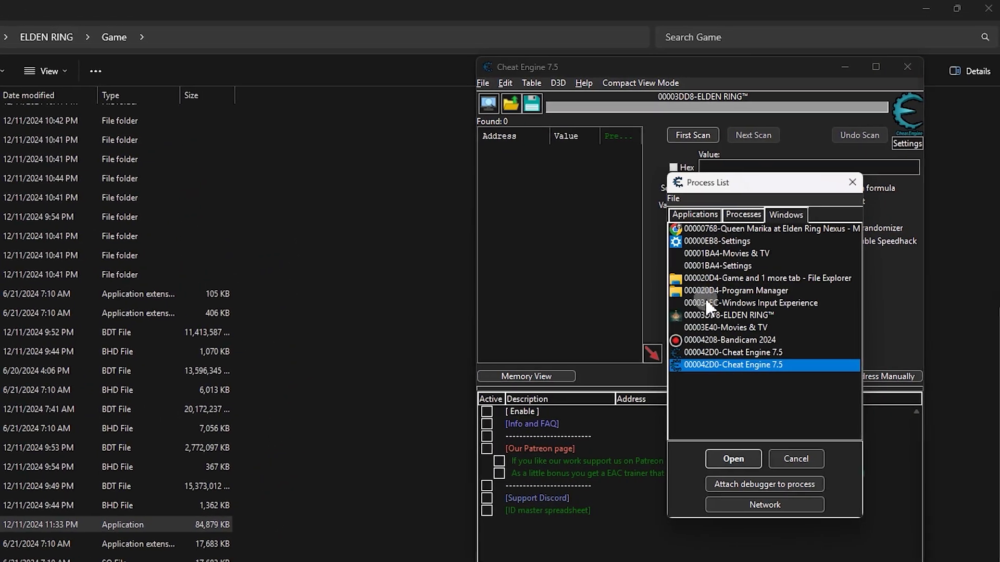
{"action": "left_click", "coordinate": [737, 315]}
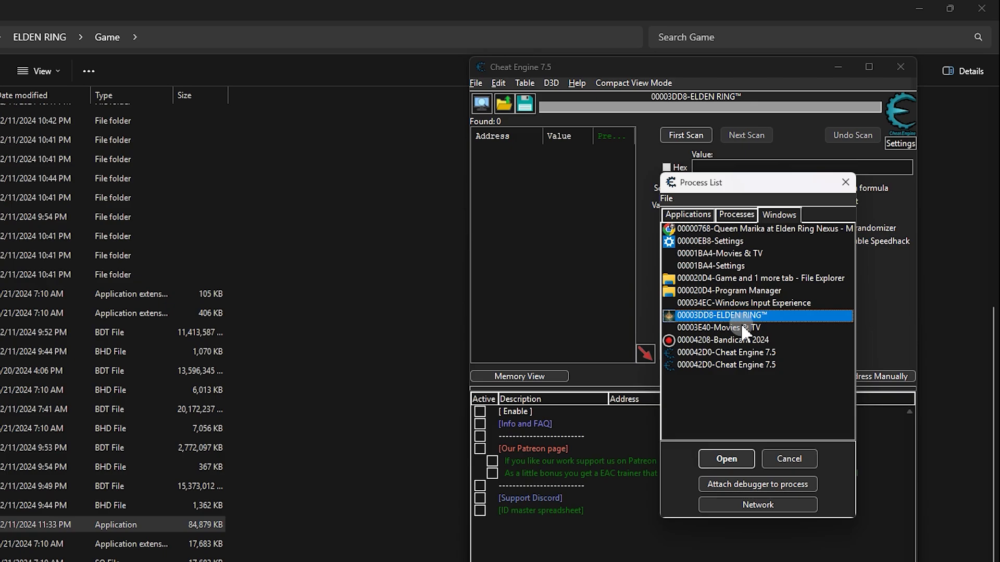
{"action": "left_click", "coordinate": [720, 458]}
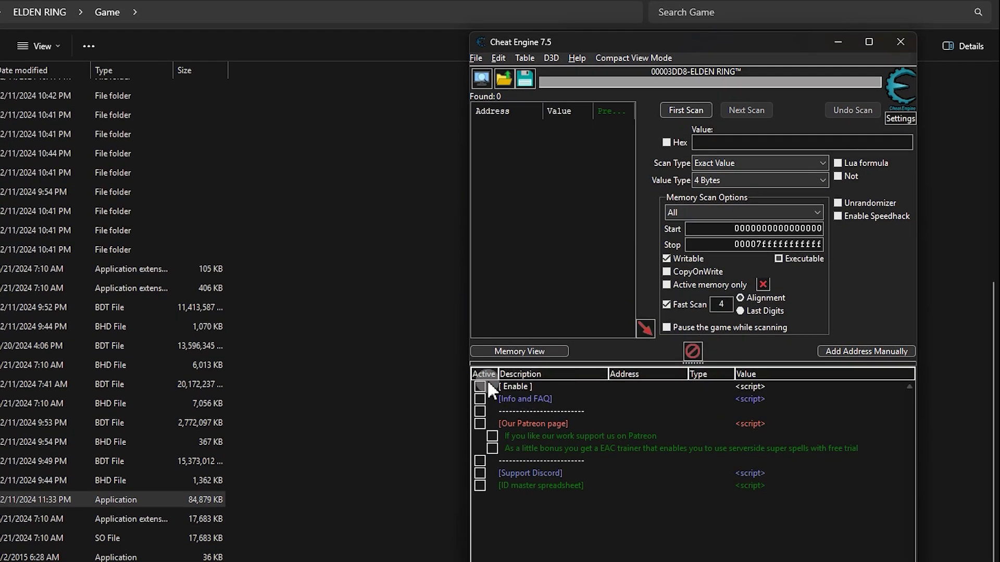
Enable the cheat table and activate ItemGib v2.1 - Add Items Individually under Give Yourself Items and Runes.
{"action": "left_click", "coordinate": [479, 387]}
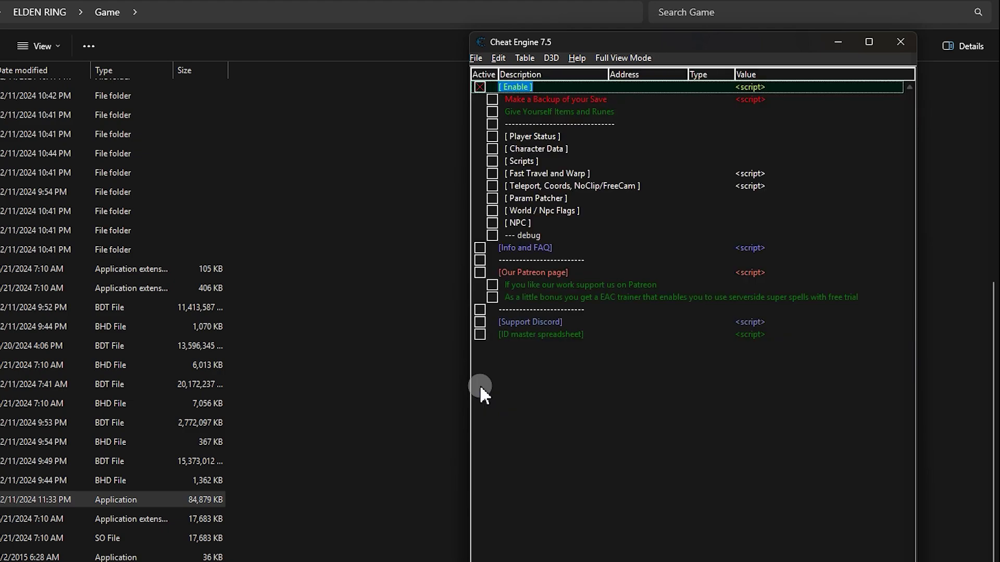
{"action": "left_click", "coordinate": [488, 112]}
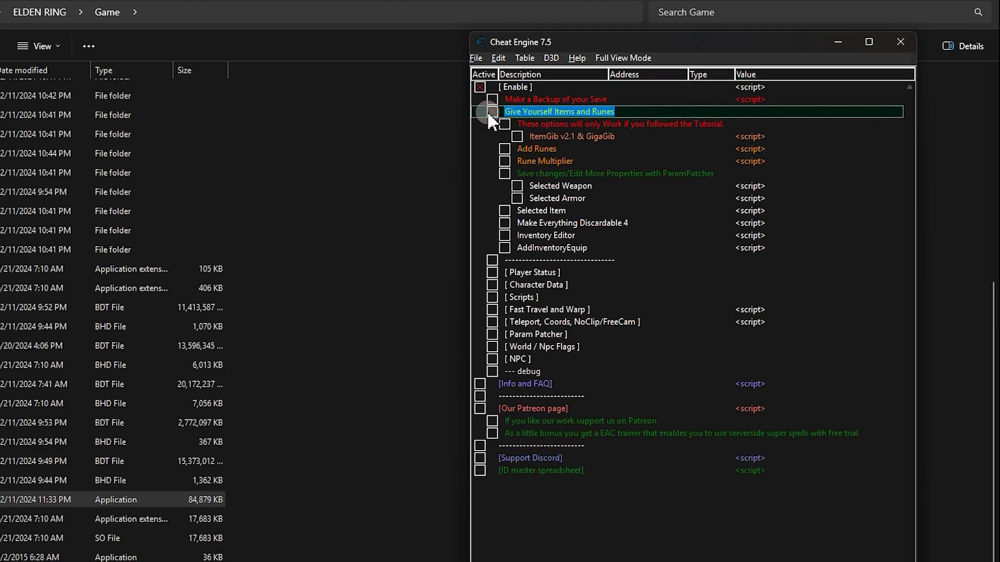
{"action": "left_click", "coordinate": [518, 136]}
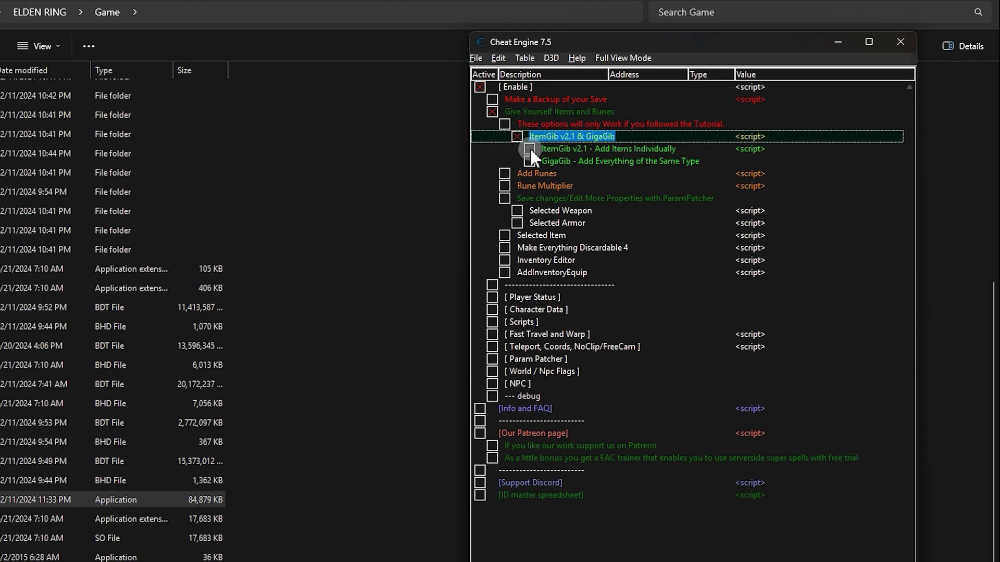
{"action": "left_click", "coordinate": [529, 149]}
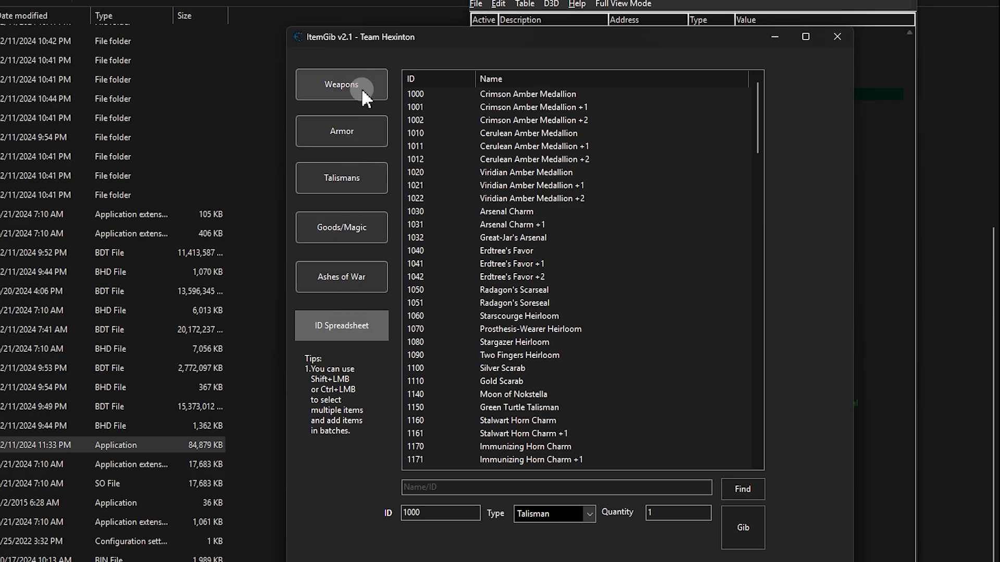
Find the Blue Silver Mail Armor in ItemGib's armor list and add it to the game.
{"action": "left_click", "coordinate": [362, 125]}
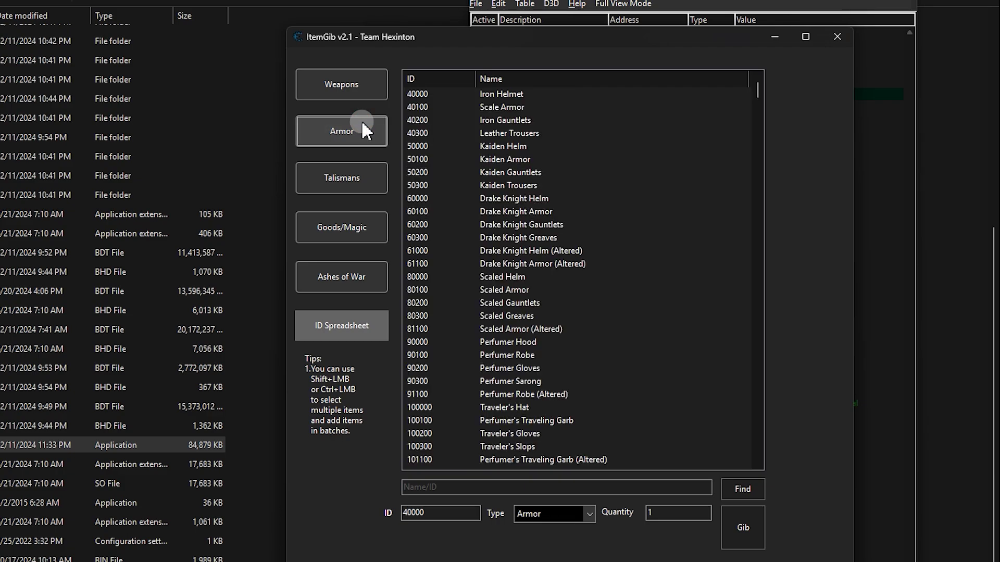
{"action": "left_click", "coordinate": [520, 95]}
{"action": "scroll", "coordinate": [521, 95], "scroll_direction": "down", "scroll_amount": 20}
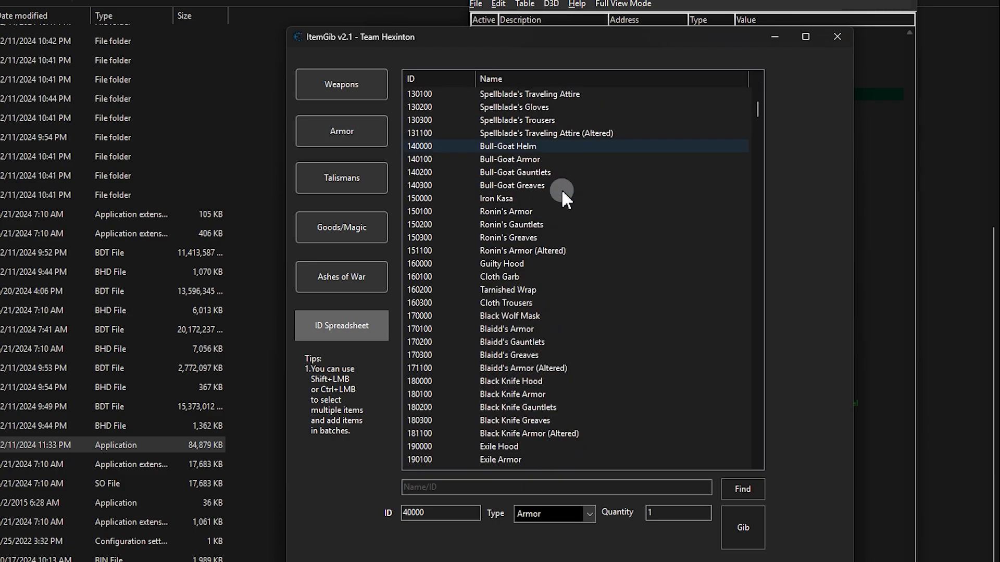
{"action": "scroll", "coordinate": [561, 191], "scroll_direction": "down", "scroll_amount": 6}
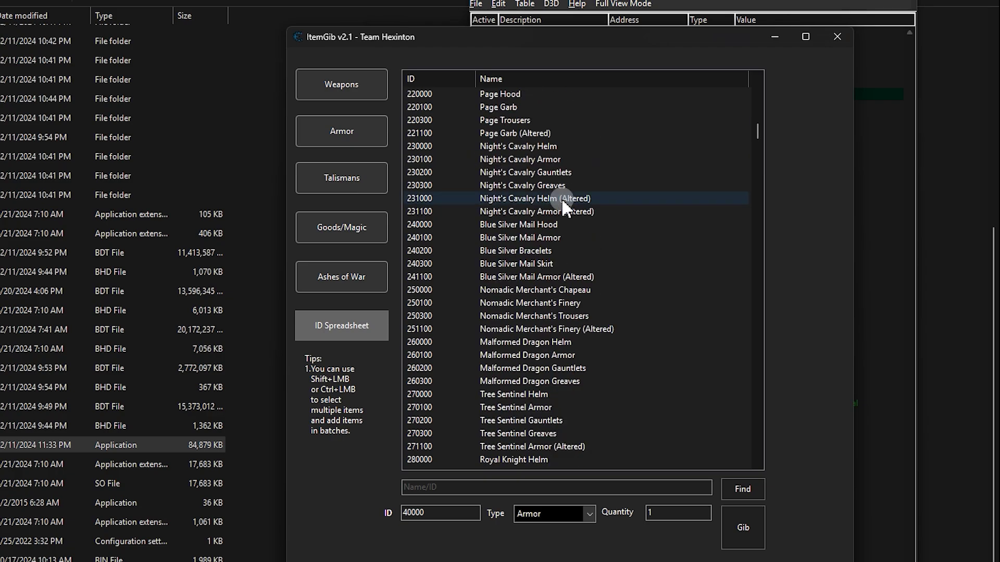
{"action": "left_click", "coordinate": [562, 225]}
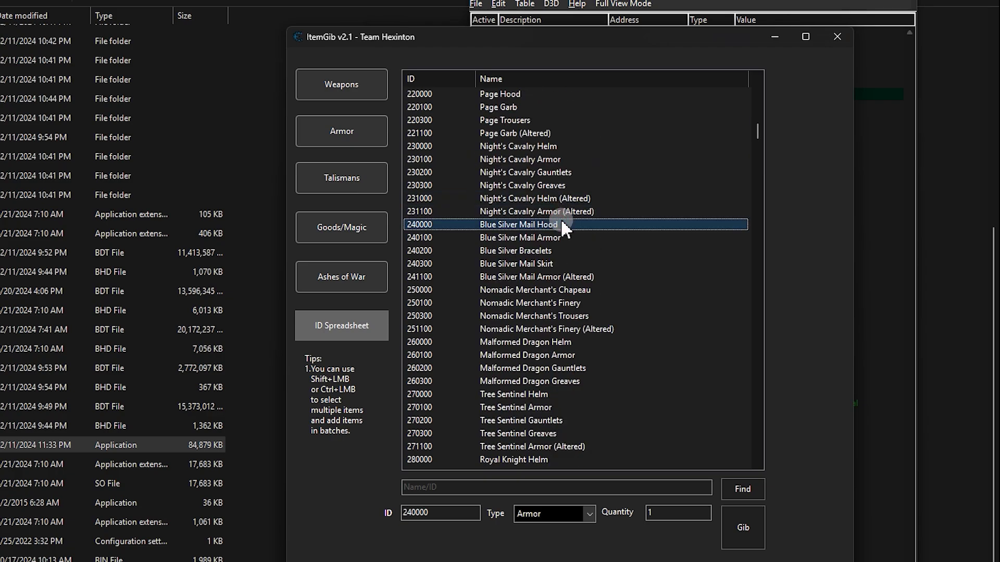
{"action": "left_click", "coordinate": [562, 233]}
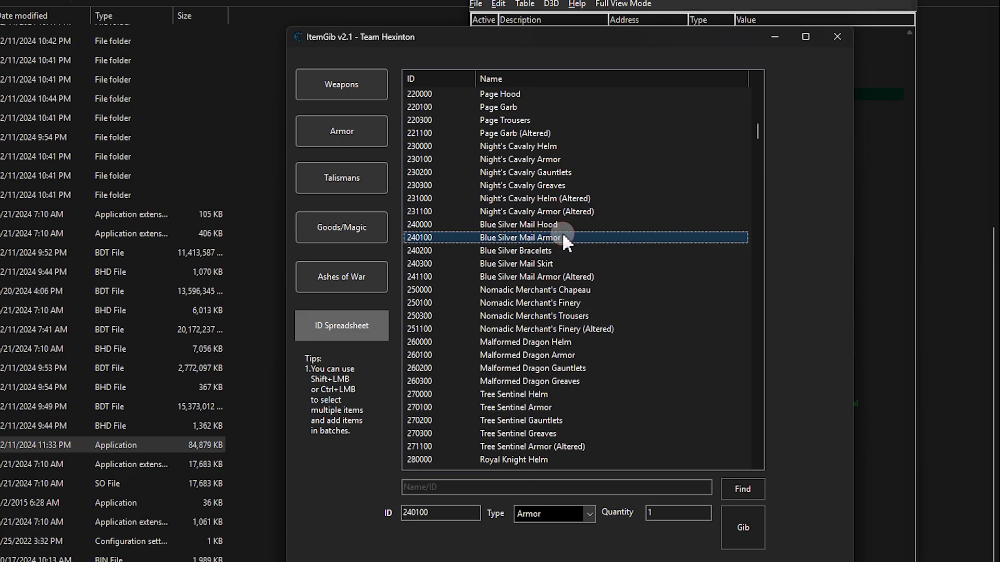
{"action": "left_click", "coordinate": [741, 529]}
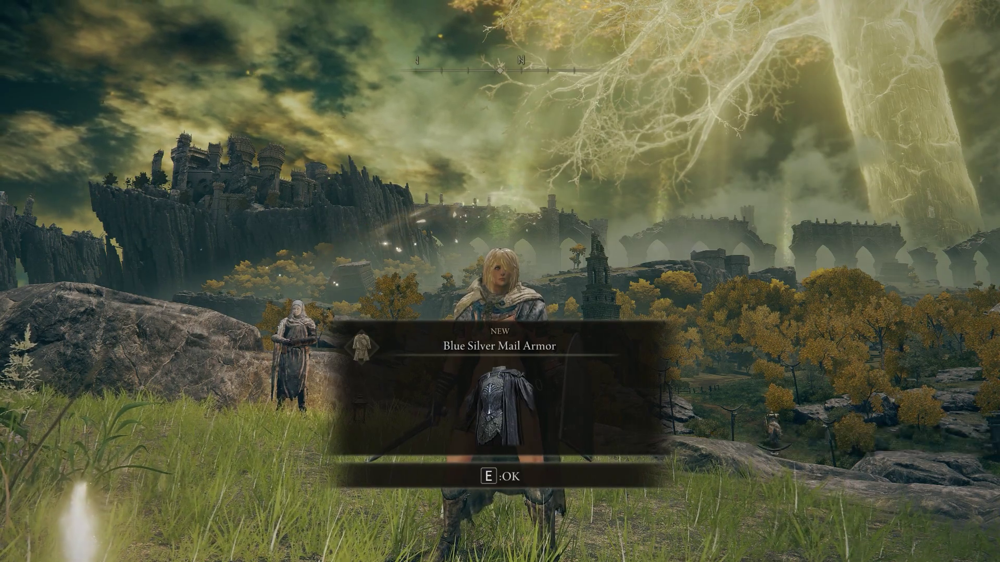
Accept the new item in the game and equip the Blue Silver Mail Armor in the chest slot.
{"action": "key", "text": "e"}
{"action": "key", "text": "Escape"}
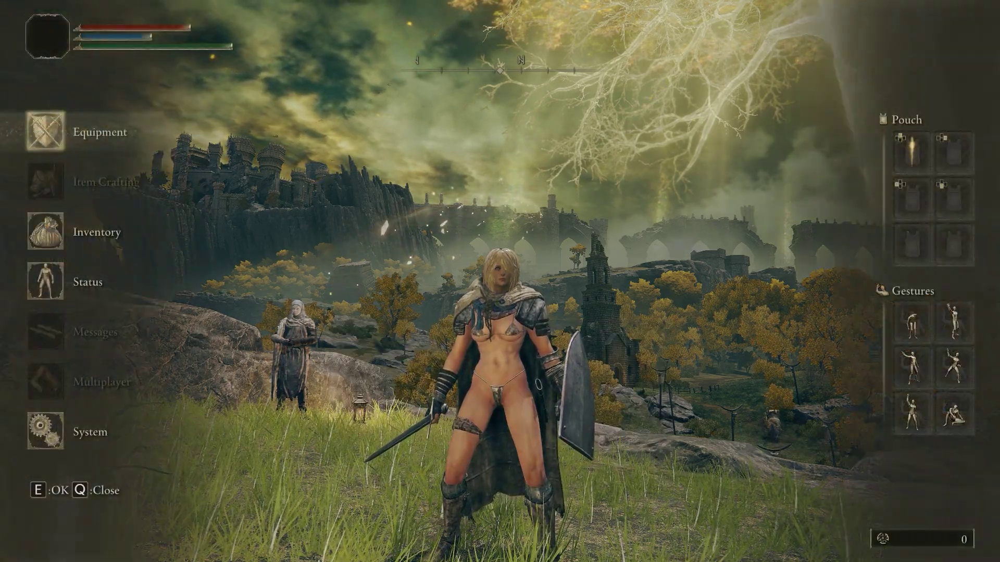
{"action": "left_click", "coordinate": [99, 127]}
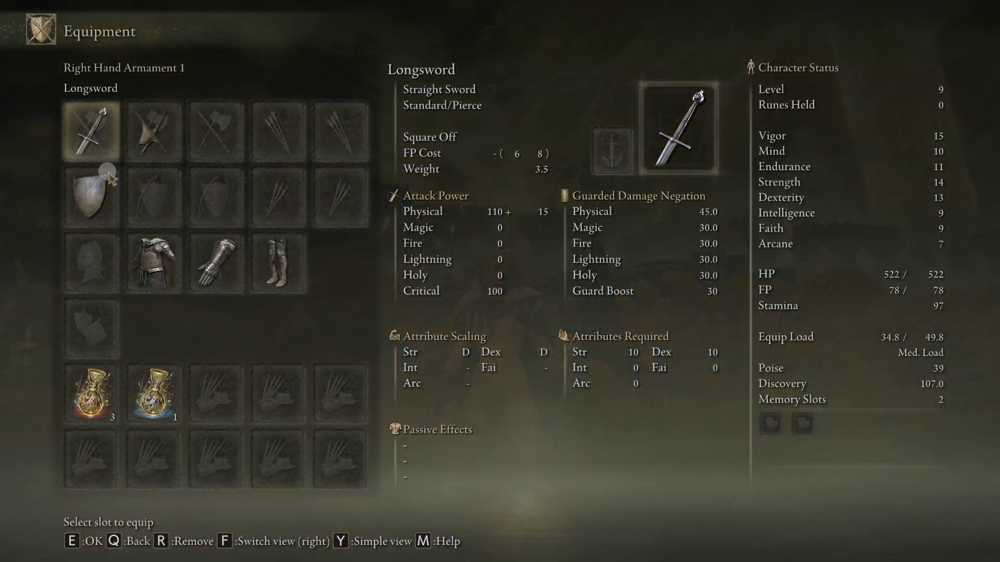
{"action": "left_click", "coordinate": [157, 263]}
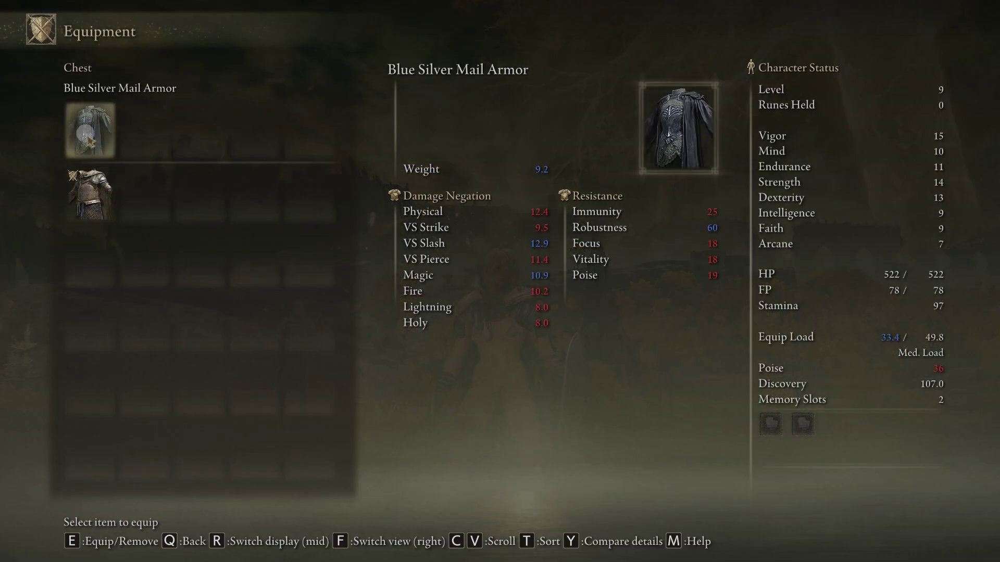
{"action": "left_click", "coordinate": [89, 133]}
{"action": "key", "text": "Escape"}
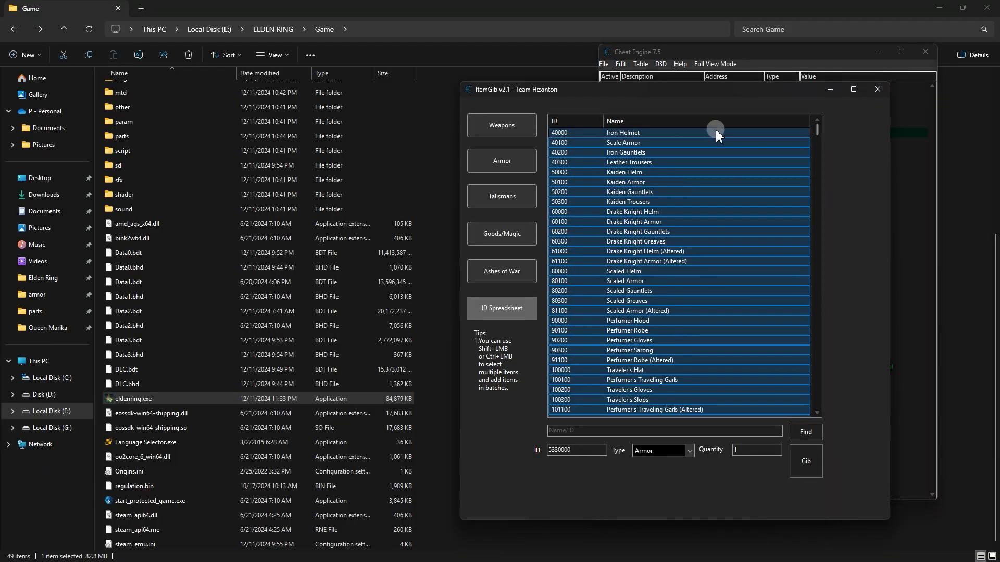
Select Iron Helmet, Scale Armor, Iron Gauntlets and Leather Trousers together in ItemGib's armor list.
{"action": "left_click", "coordinate": [693, 133]}
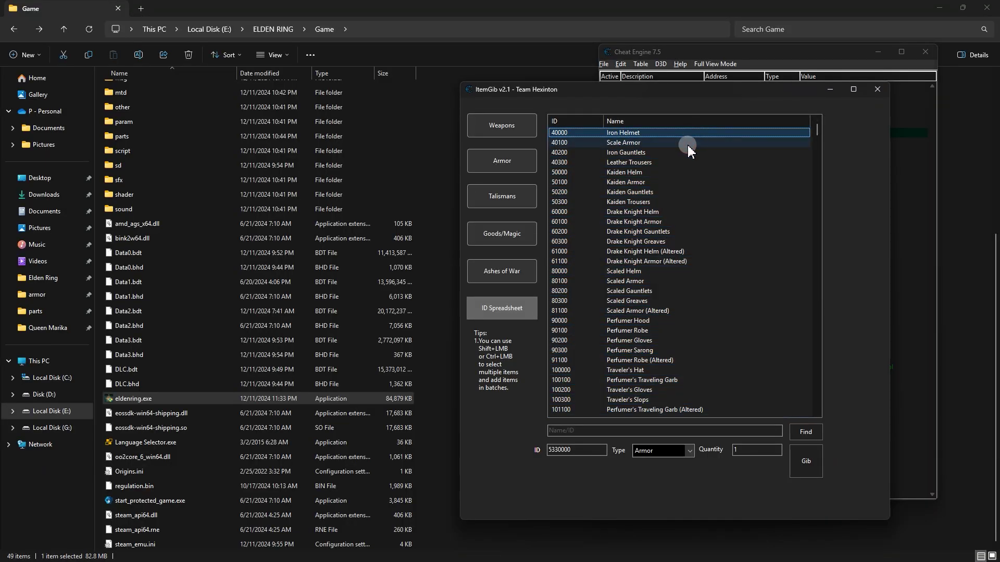
{"action": "key", "text": "ctrl"}
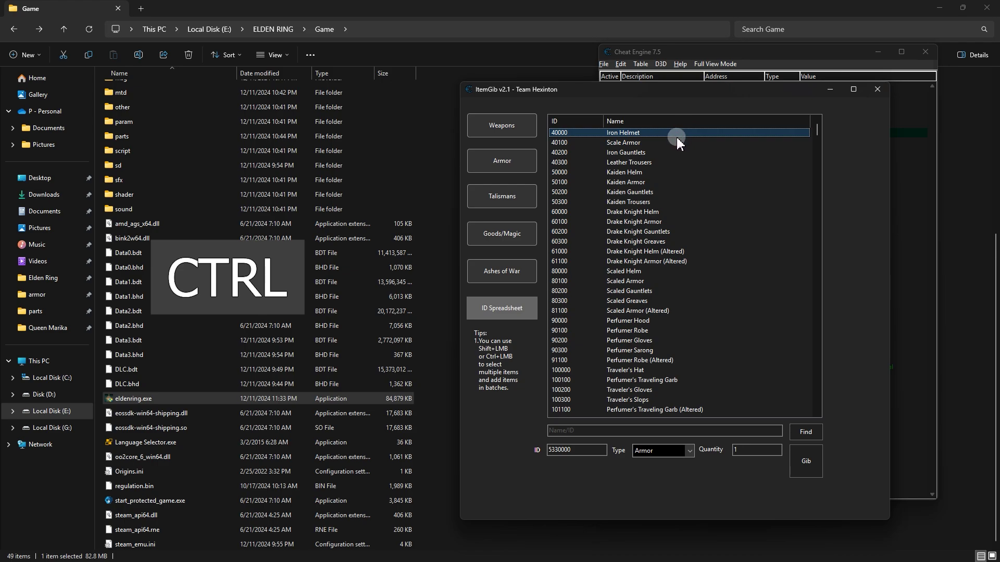
{"action": "left_click", "coordinate": [679, 133], "text": "ctrl"}
{"action": "left_click", "coordinate": [673, 143], "text": "ctrl"}
{"action": "left_click", "coordinate": [673, 153], "text": "ctrl"}
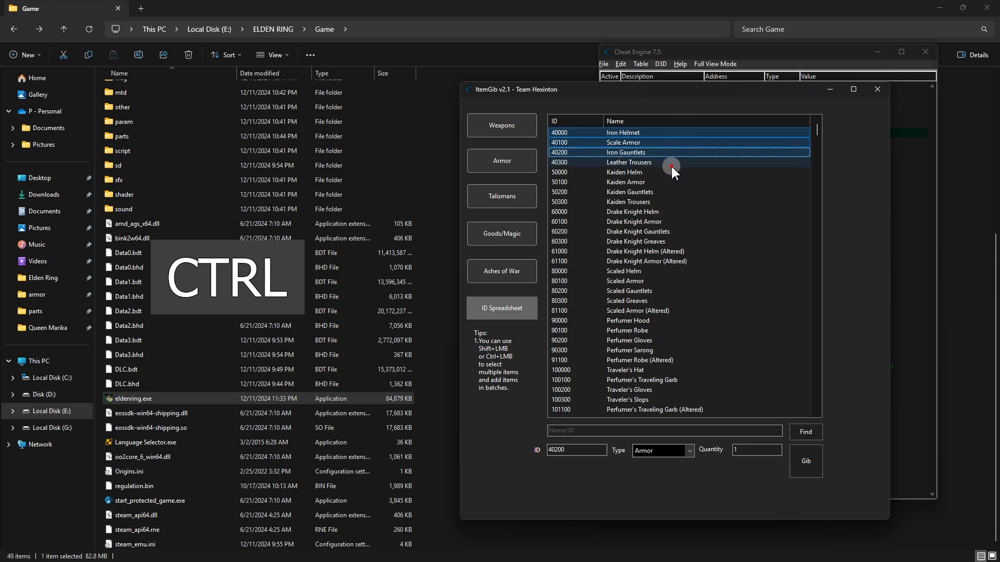
{"action": "left_click", "coordinate": [672, 163], "text": "ctrl"}
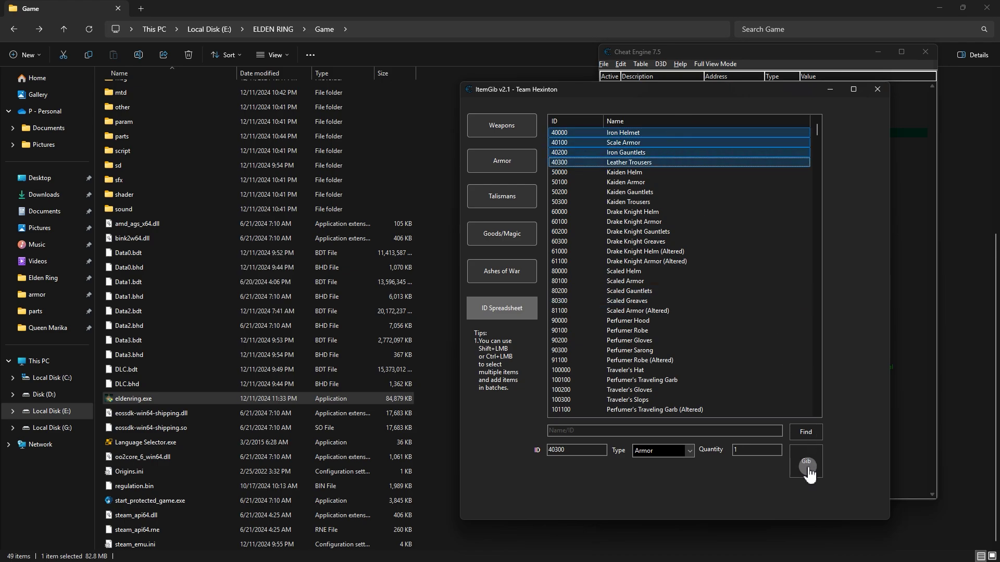
Select the whole armor list from Iron Helmet to Imp Head (Lion) and add every piece to the game.
{"action": "left_click", "coordinate": [661, 132]}
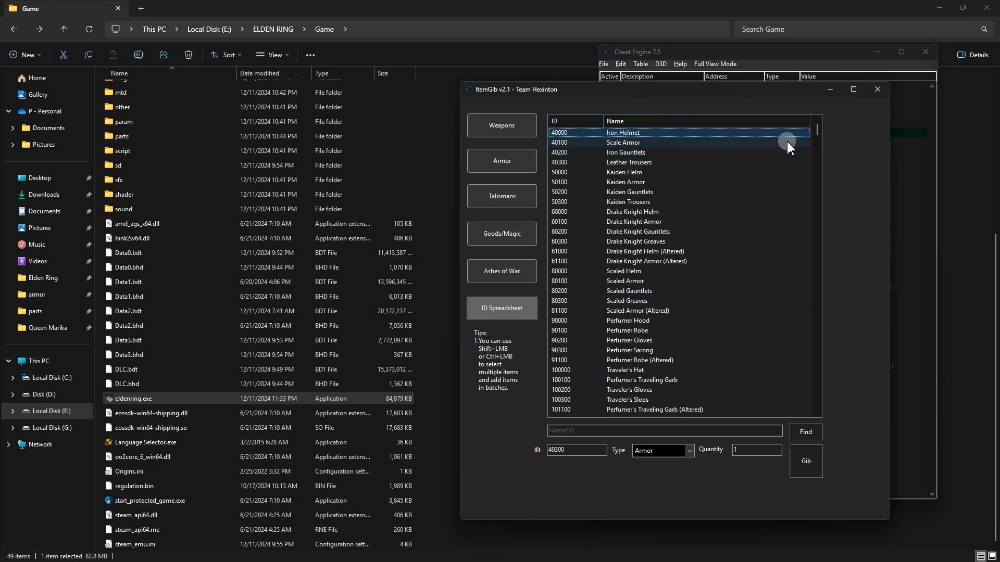
{"action": "left_click_drag", "start_coordinate": [818, 134], "coordinate": [820, 404]}
{"action": "left_click", "coordinate": [722, 410], "text": "shift"}
{"action": "left_click", "coordinate": [652, 410], "text": "shift"}
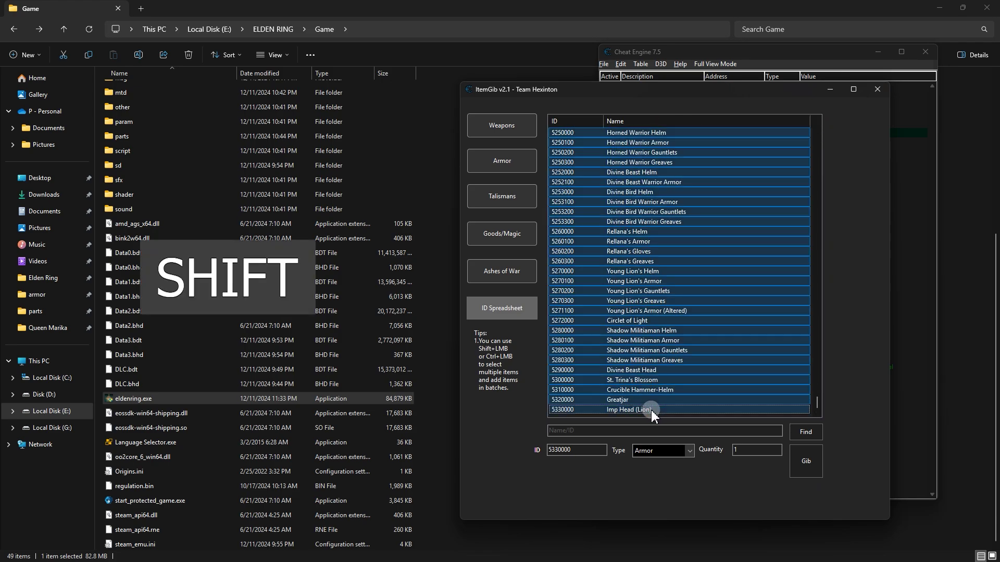
{"action": "left_click", "coordinate": [805, 463]}
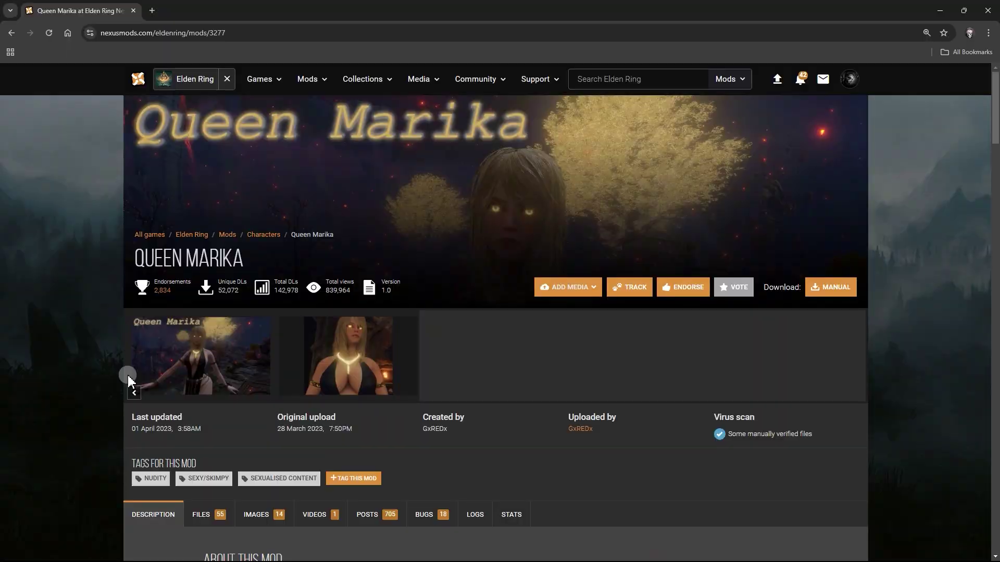
Review which armor pieces the Queen Marika mod's Main Files replace, and locate the matching Astrologer items in ItemGib.
{"action": "scroll", "coordinate": [127, 375], "scroll_direction": "down", "scroll_amount": 3}
{"action": "scroll", "coordinate": [127, 375], "scroll_direction": "down", "scroll_amount": 20}
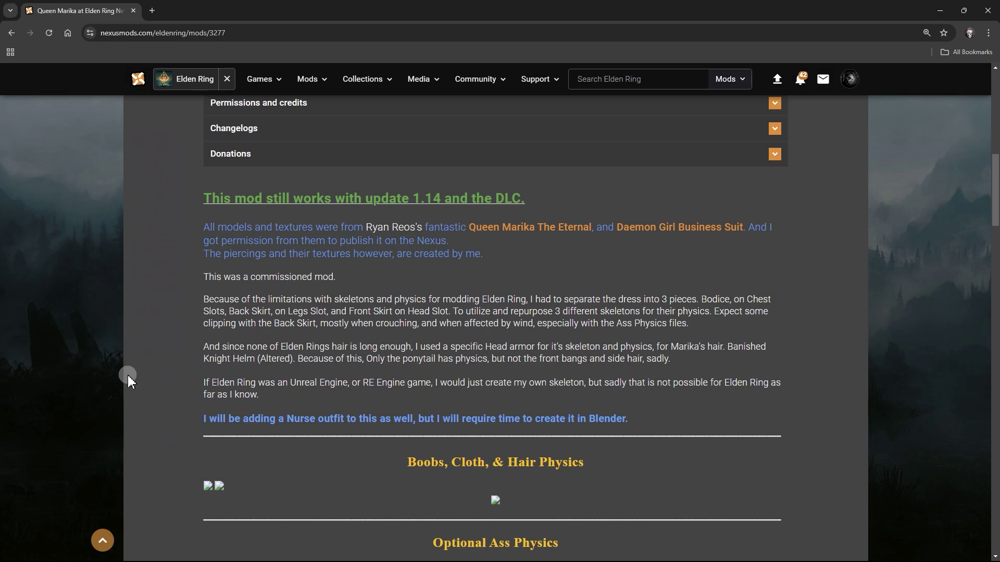
{"action": "scroll", "coordinate": [127, 375], "scroll_direction": "down", "scroll_amount": 3}
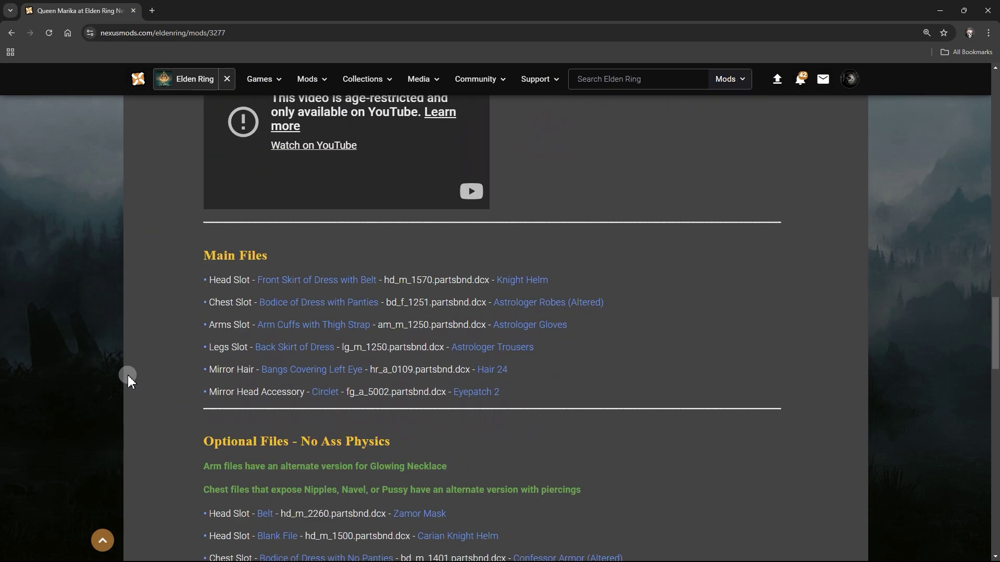
{"action": "left_click_drag", "start_coordinate": [210, 275], "coordinate": [400, 373]}
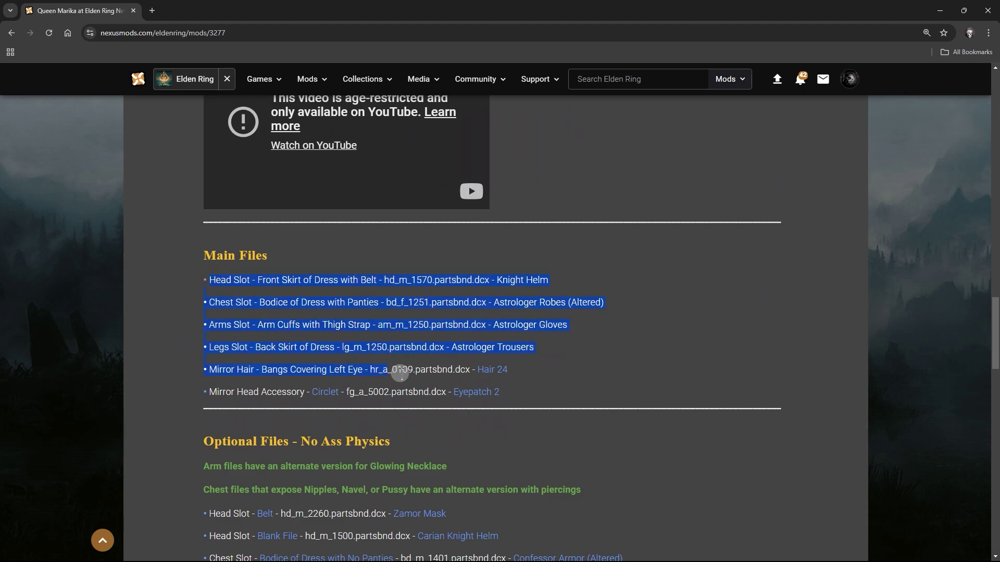
{"action": "left_click", "coordinate": [511, 393]}
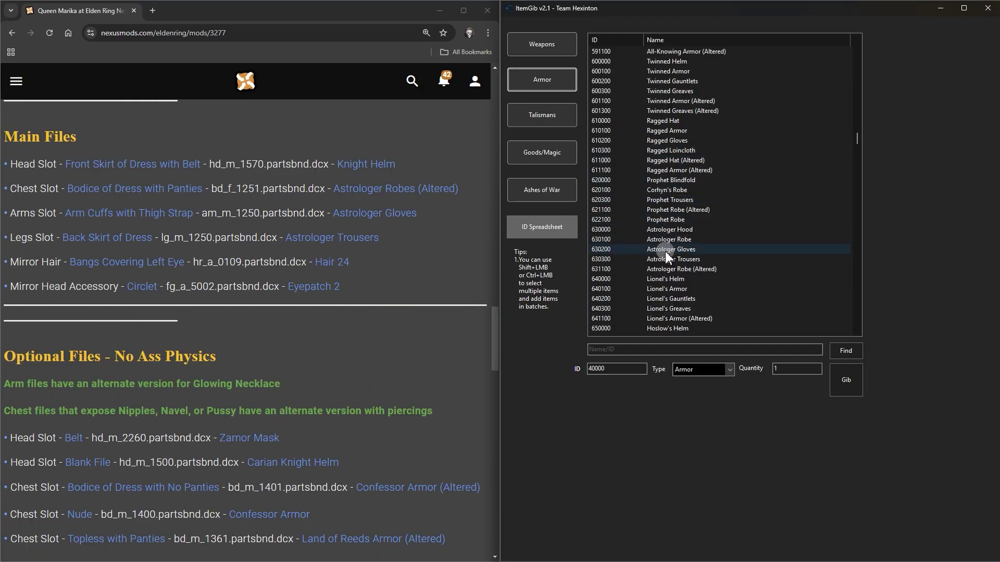
{"action": "left_click", "coordinate": [666, 251]}
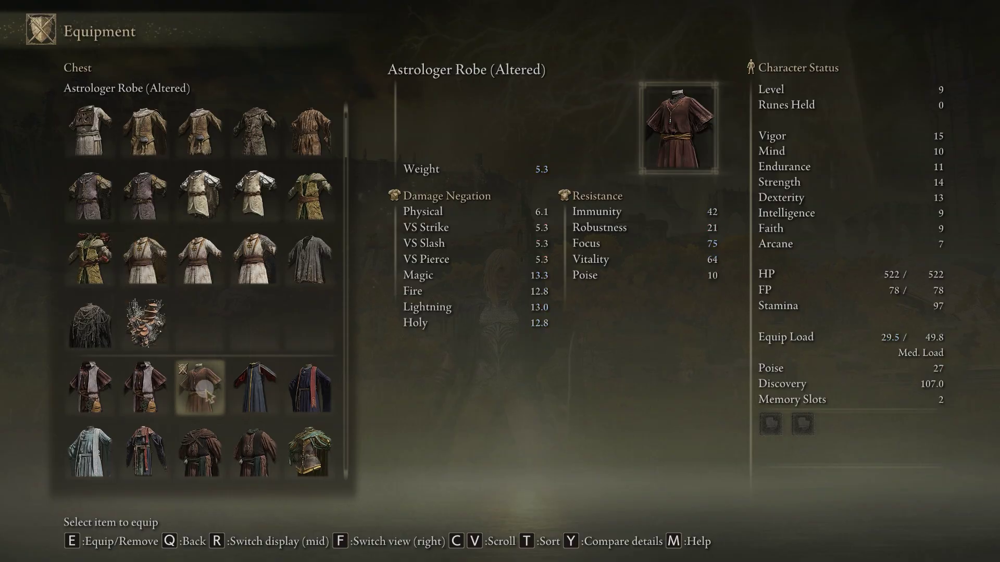
Leave the chest equipment selection and move the character in the game world to view the Queen Marika outfit.
{"action": "key", "text": "Escape"}
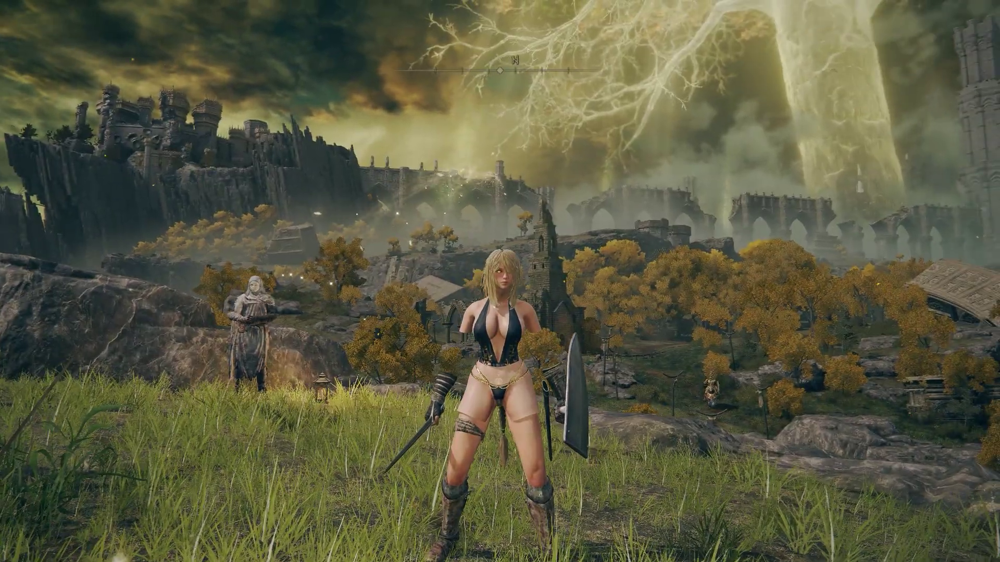
{"action": "key", "text": "w"}
{"action": "key", "text": "s"}
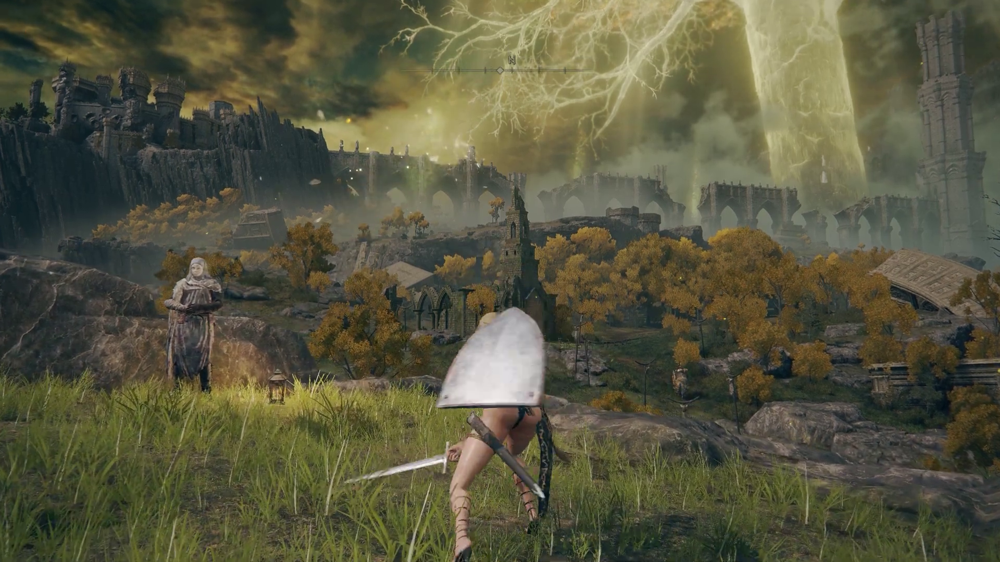
Turn the character around near the robed NPC and swing the weapon to inspect the Queen Marika outfit from several angles.
{"action": "key", "text": "s"}
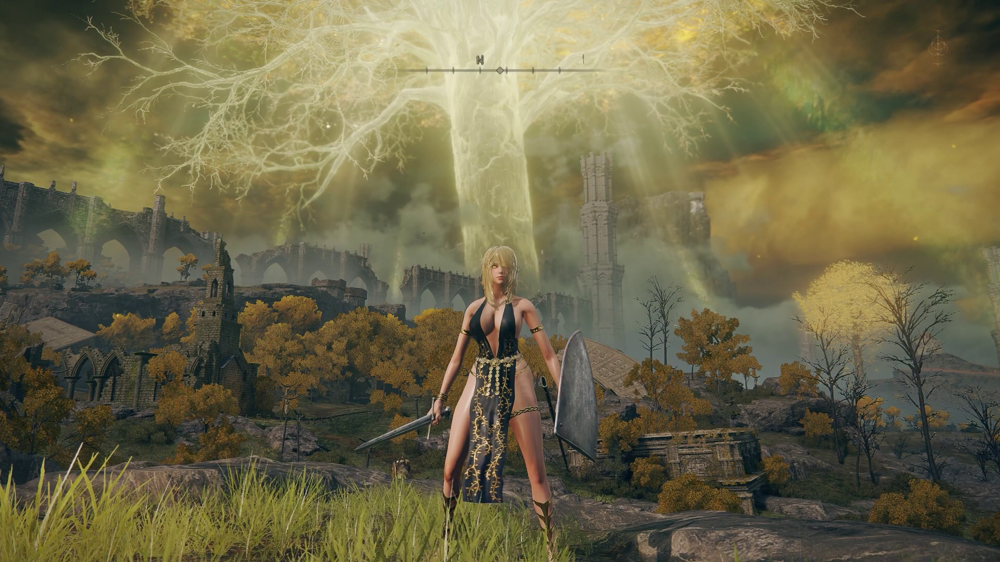
{"action": "key", "text": "s"}
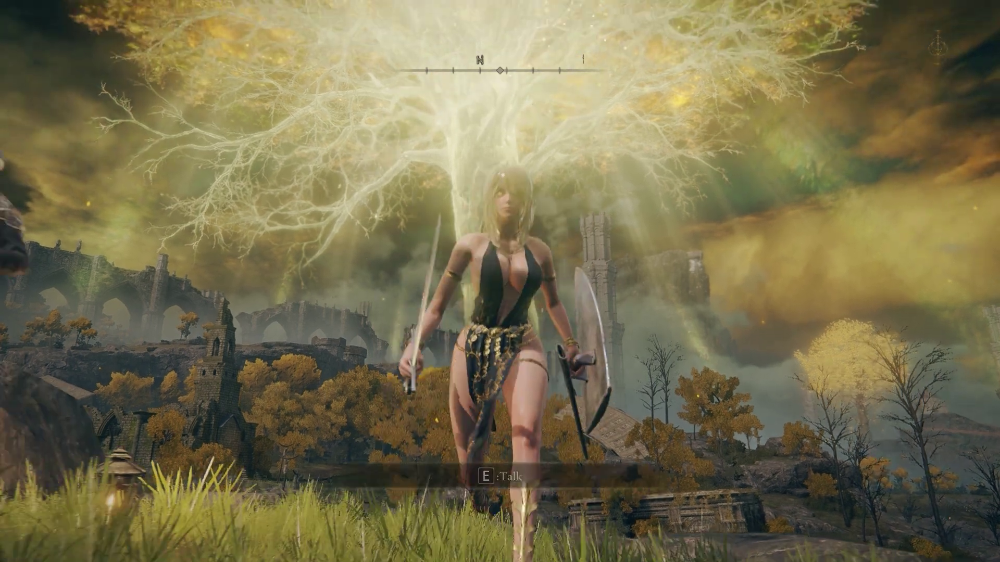
{"action": "key", "text": "a"}
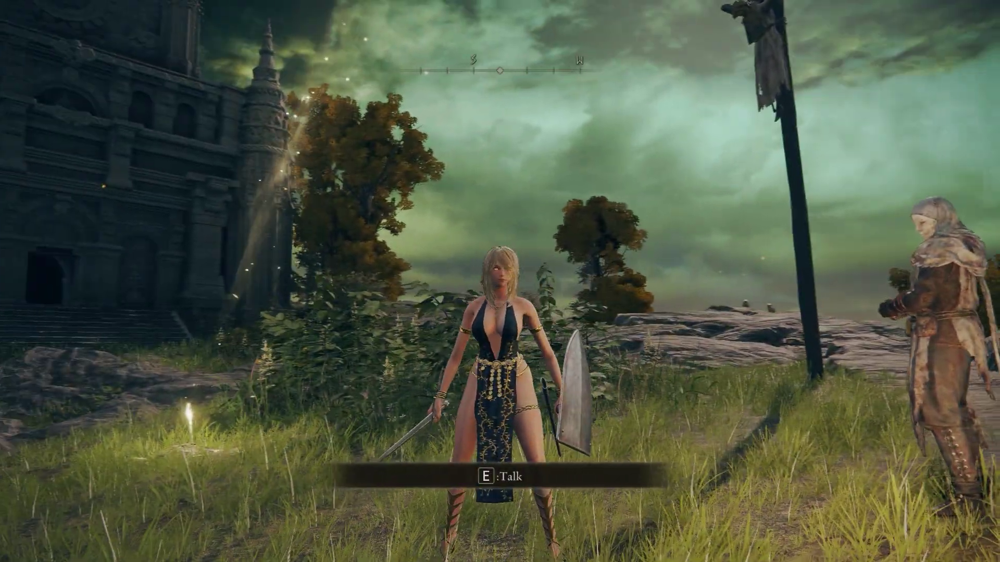
{"action": "right_click", "coordinate": [500, 281]}
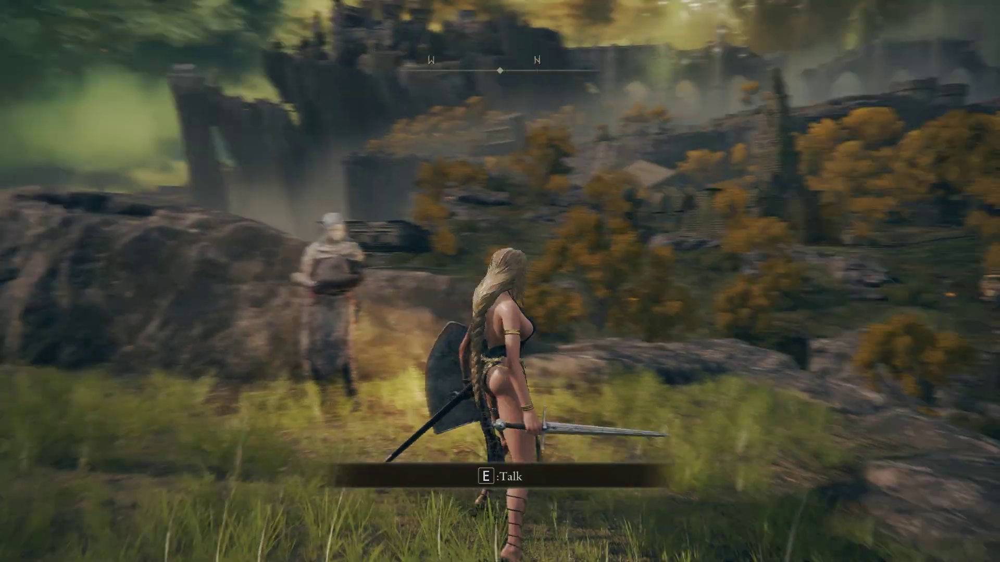
{"action": "left_click", "coordinate": [500, 281]}
{"action": "key", "text": "w"}
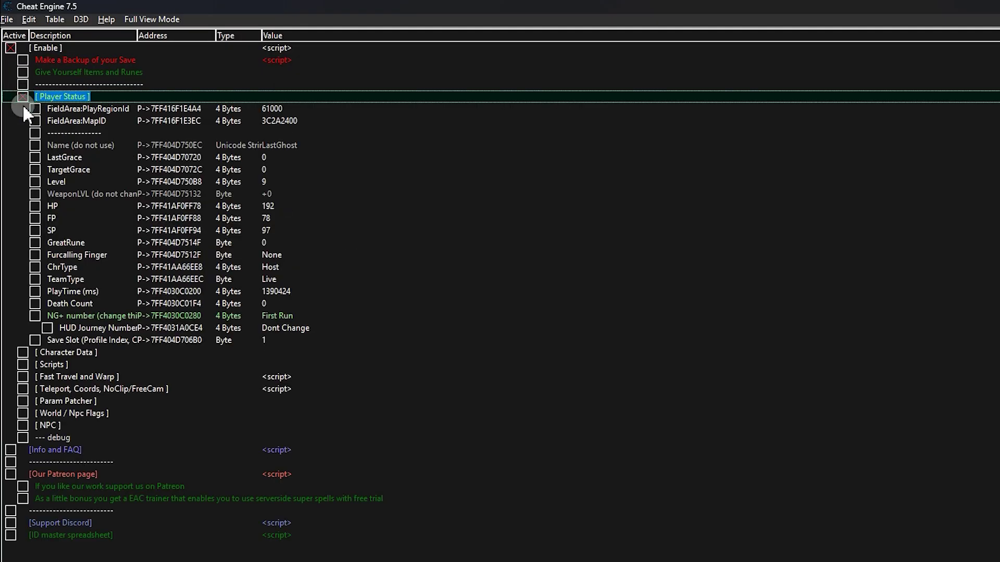
Switch to Cheat Engine and freeze the HP entry under Player Status for infinite HP.
{"action": "left_click", "coordinate": [39, 204]}
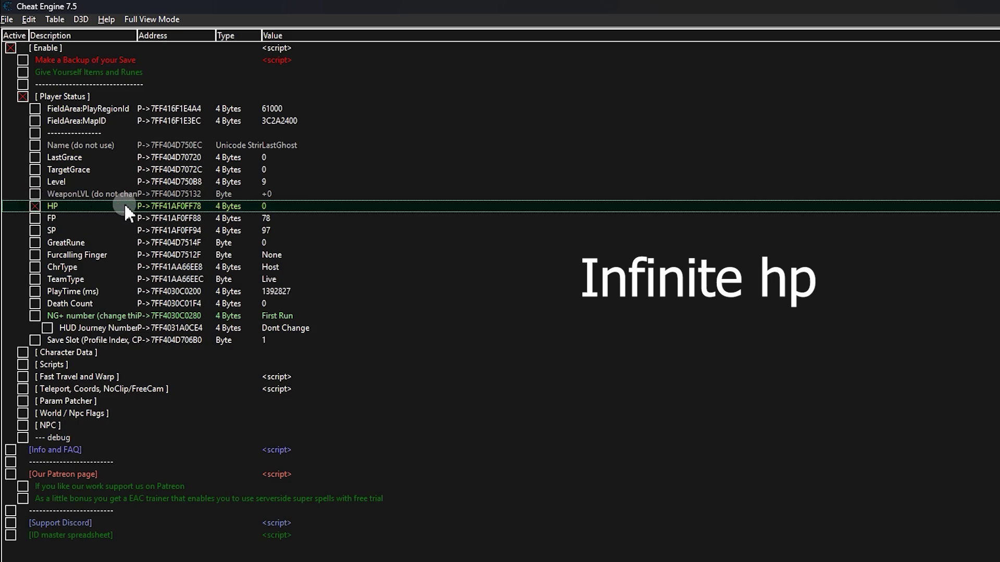